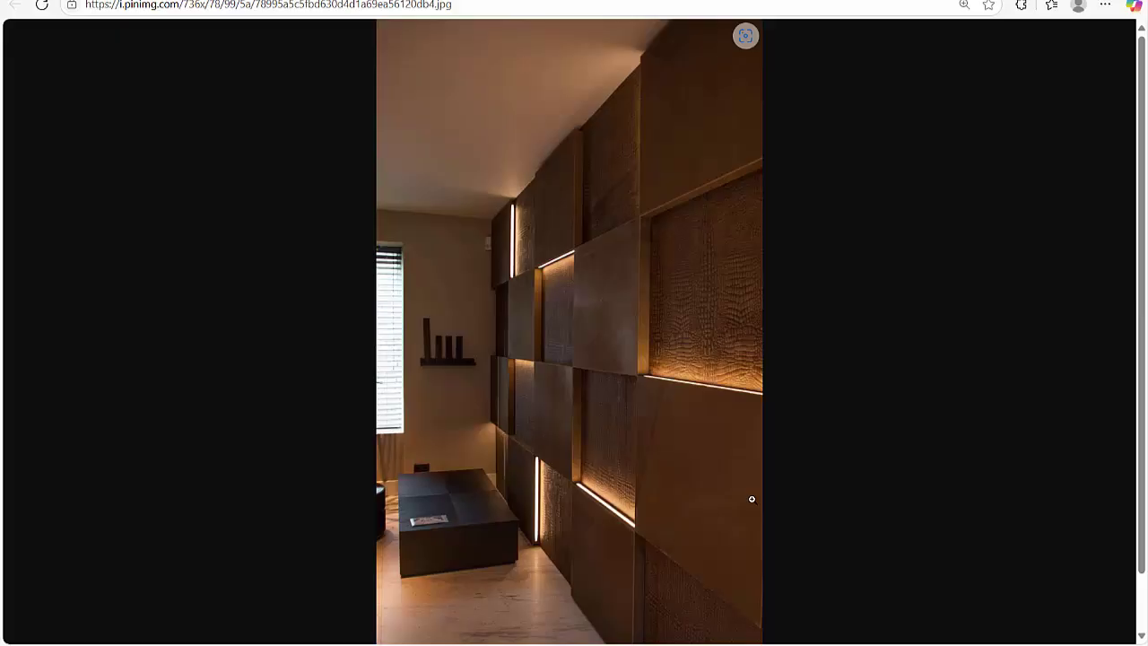
key("alt+Tab")
key("alt+Tab")
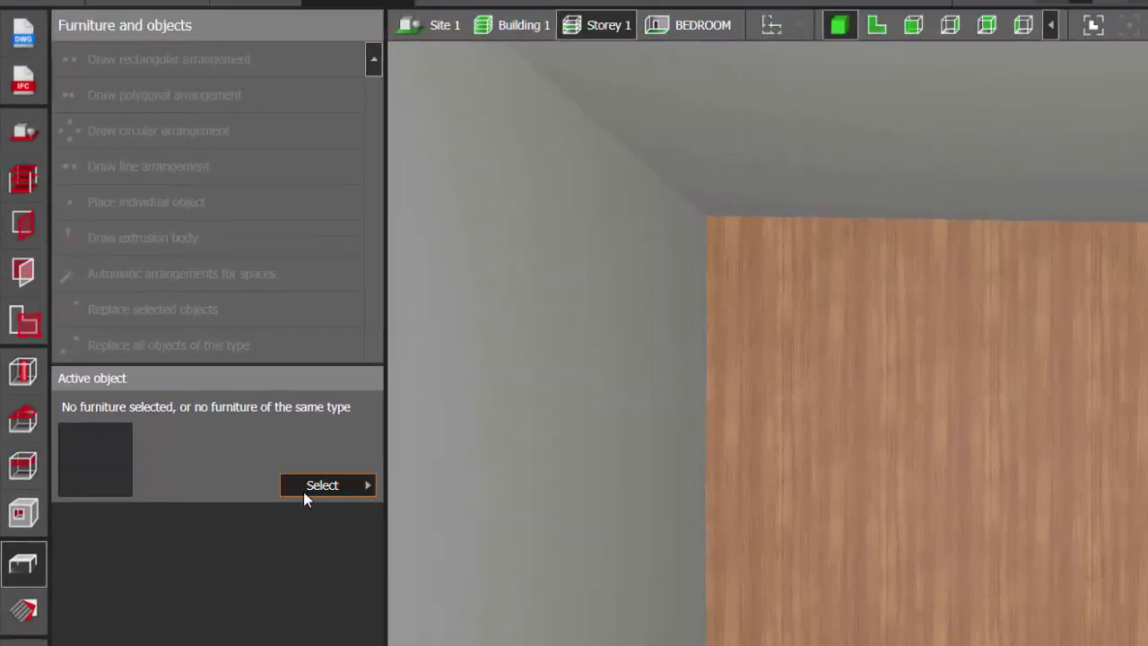
left_click(319, 412)
left_click(451, 192)
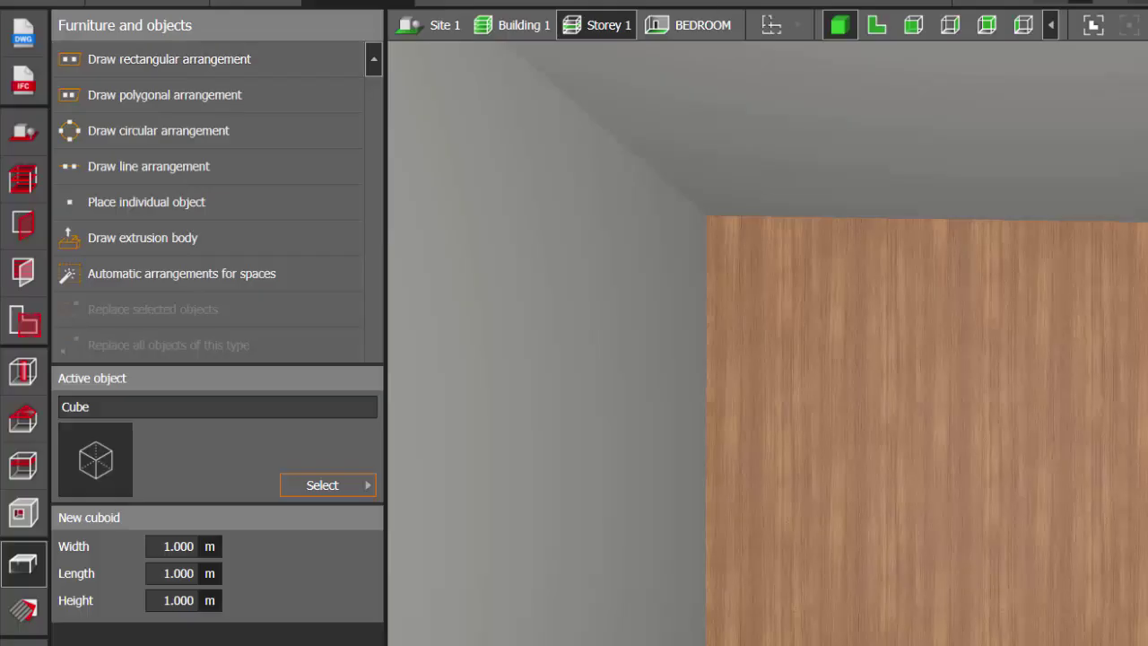
left_click(1032, 15)
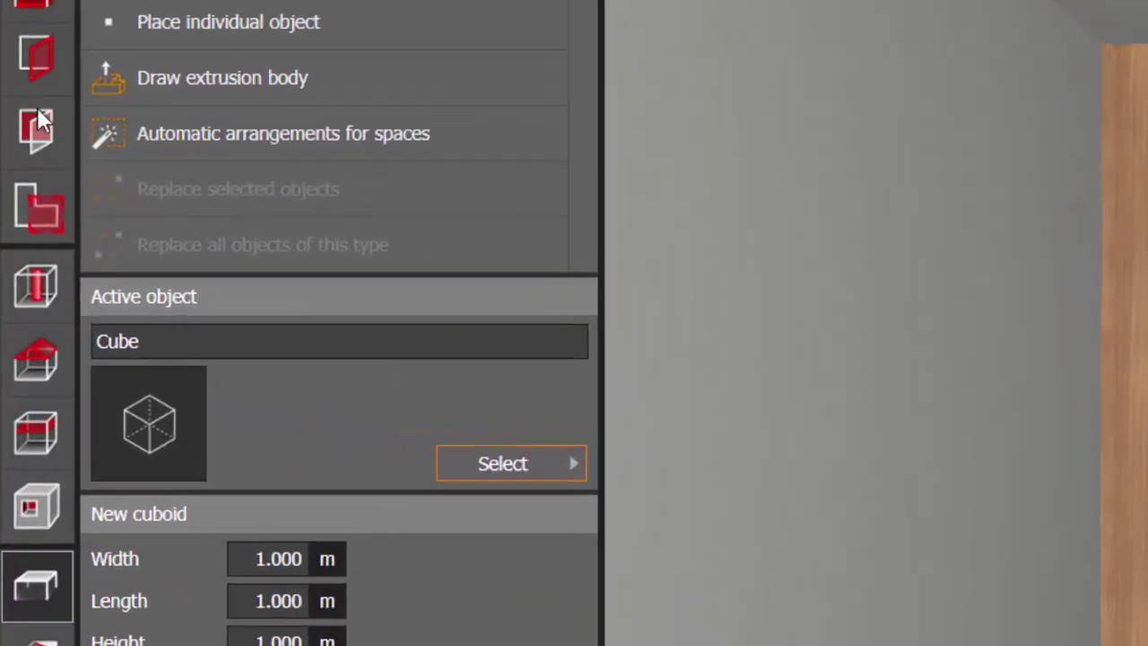
Draw a rectangular platform room element about 0.83 m by 0.1 m in the floor plan, inside the room's upper-right area
left_click(15, 307)
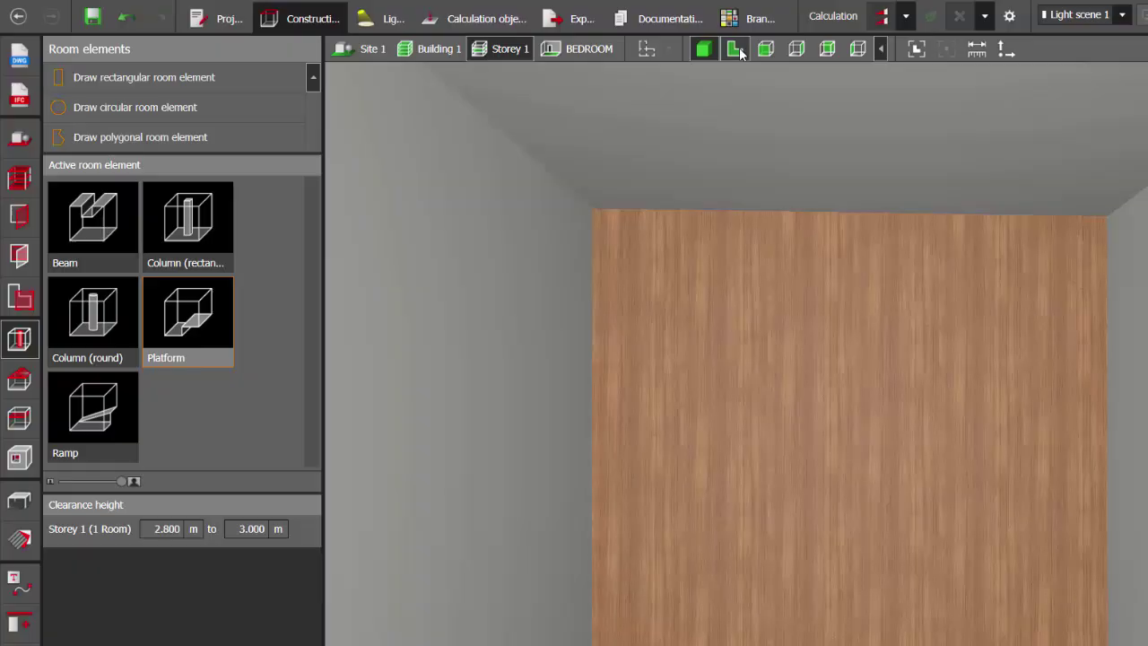
left_click(733, 50)
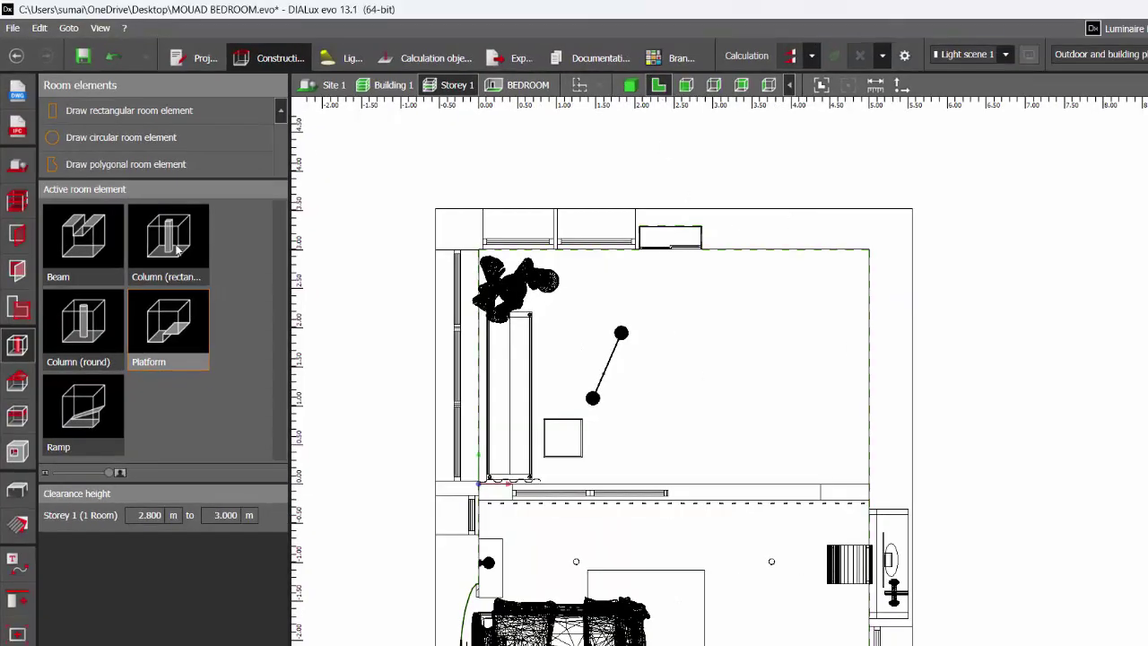
left_click(129, 110)
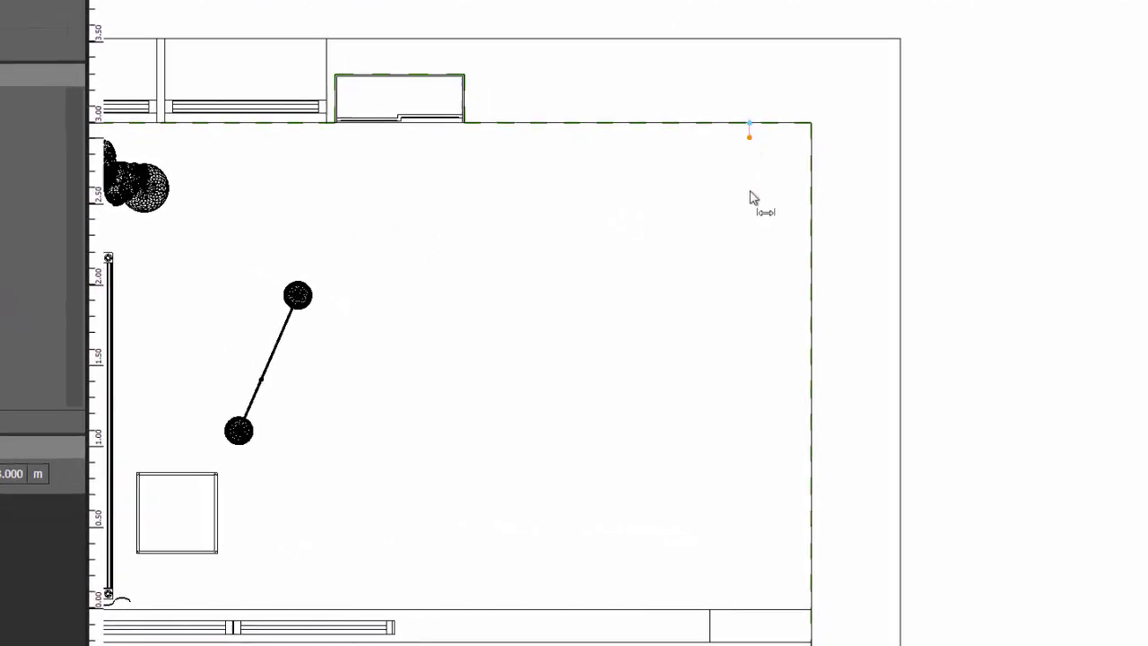
left_click(744, 606)
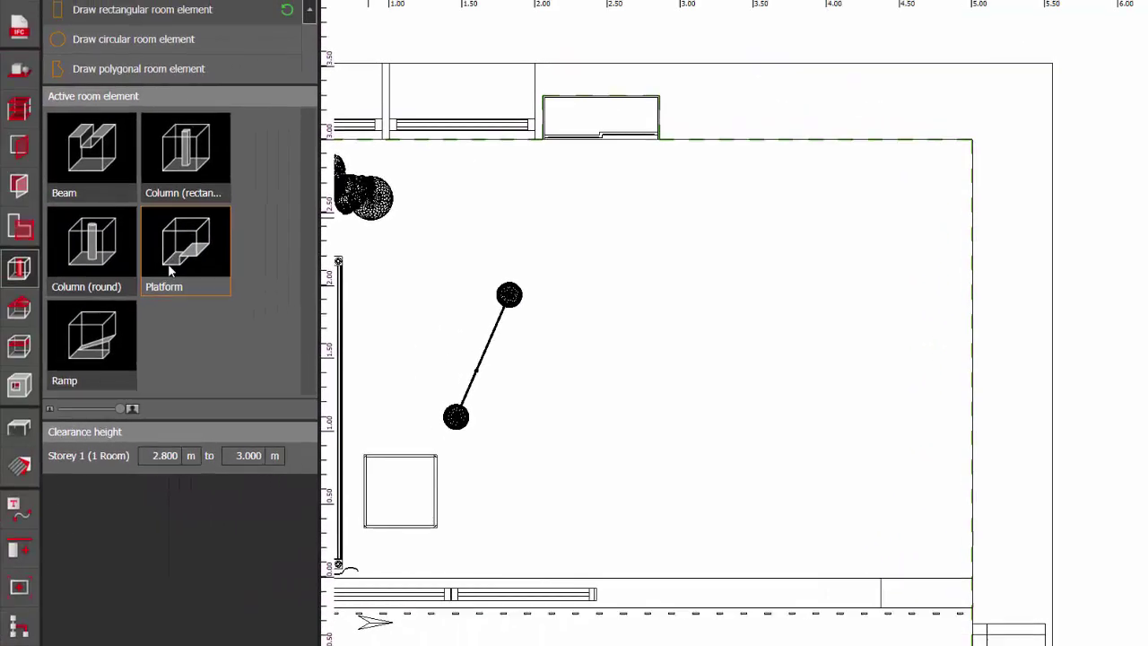
left_click(179, 260)
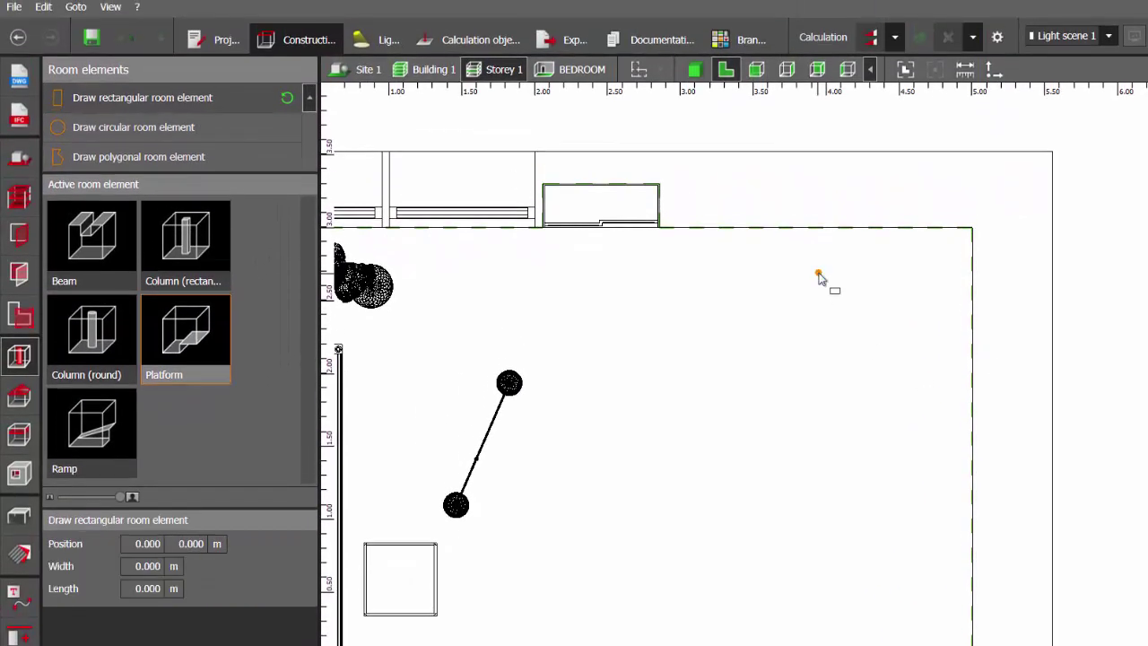
left_click(817, 273)
left_click(818, 395)
left_click(833, 395)
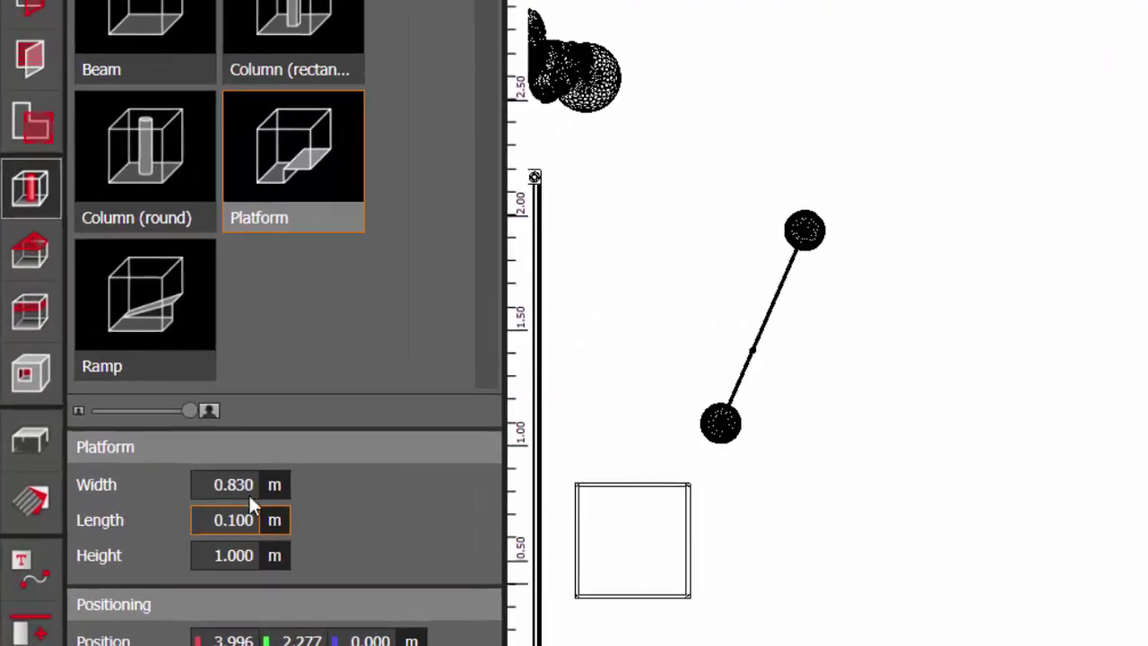
Set the platform's width to 0.5 m, height to 0.5 m and length to 0.05 m
left_click(173, 523)
type("0.5")
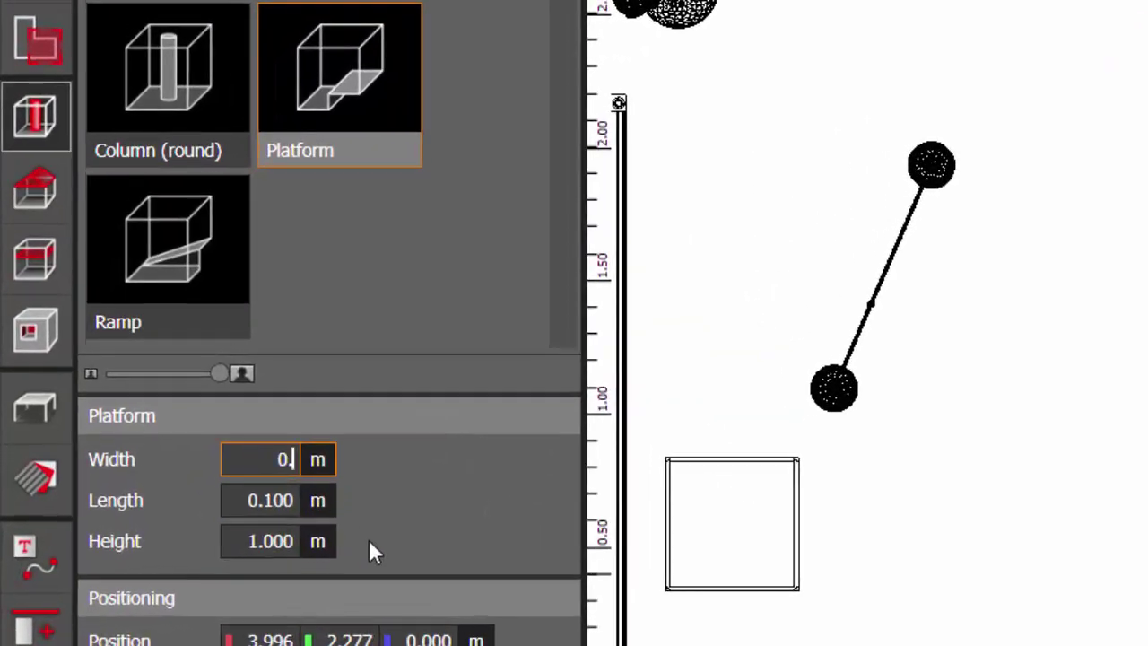
key("Return")
key("Tab")
key("Tab")
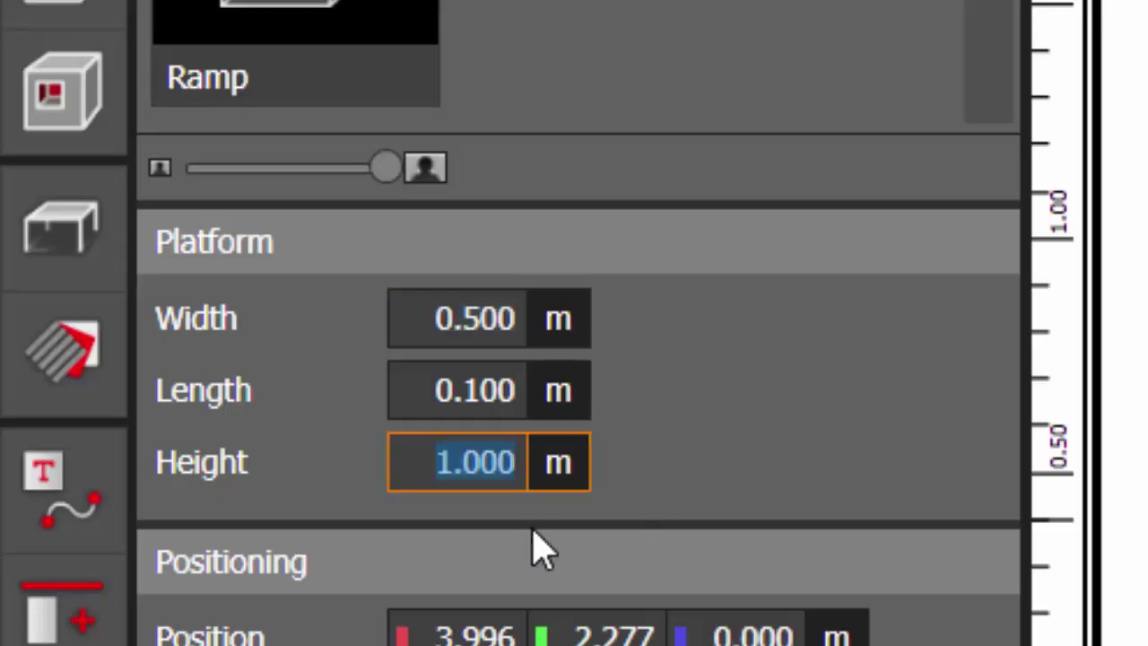
type("0.5")
key("Return")
key("shift+Tab")
type("0.05")
key("Return")
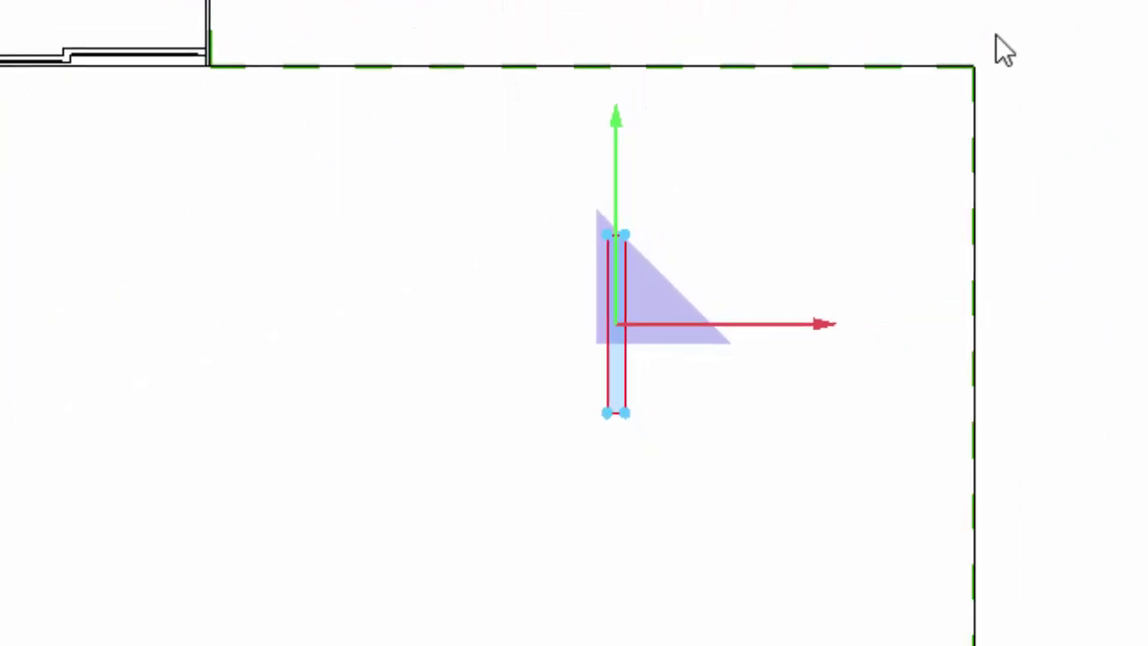
Move the platform into the room's upper-right corner in the floor plan and check its placement in 3D
left_click_drag(448, 335, 801, 181)
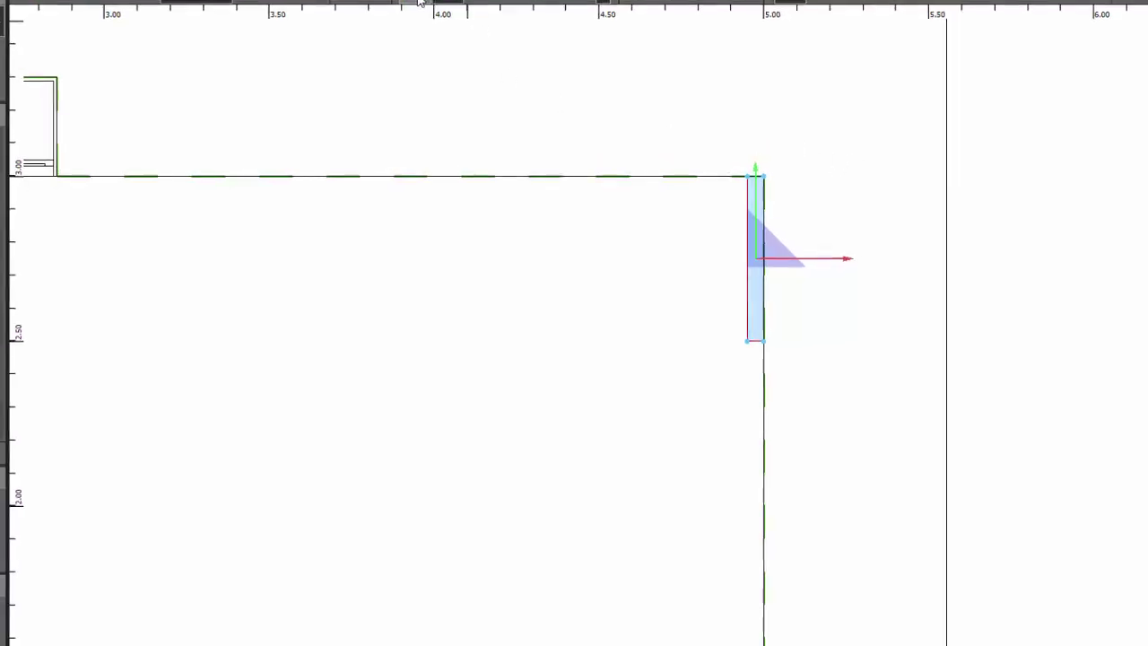
left_click(418, 18)
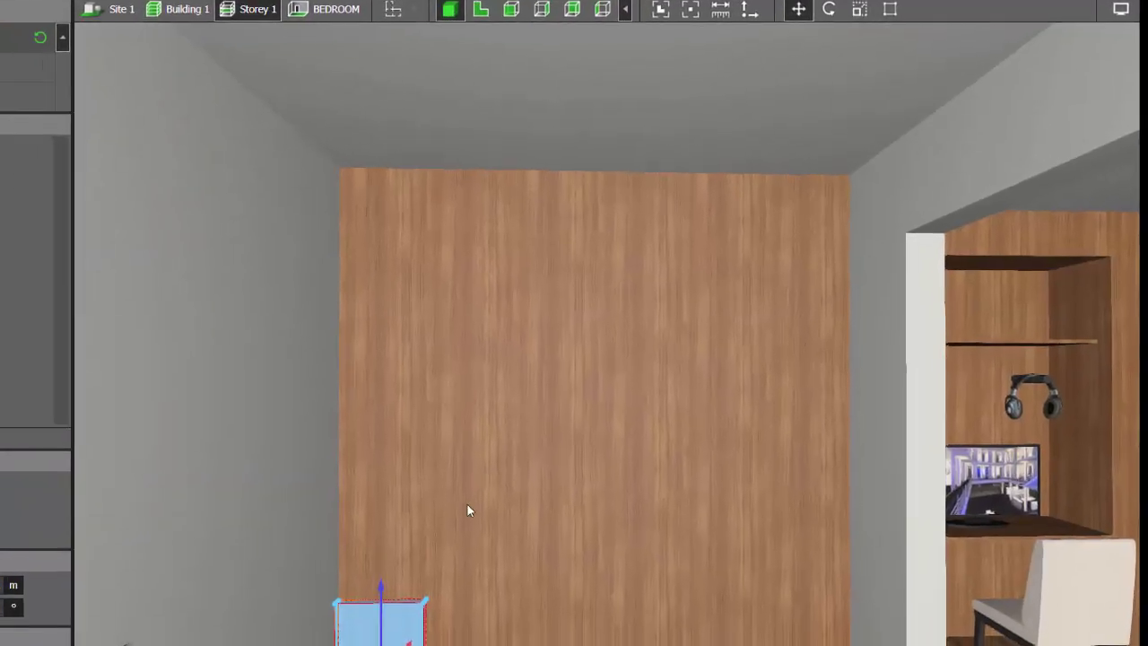
left_click(467, 506)
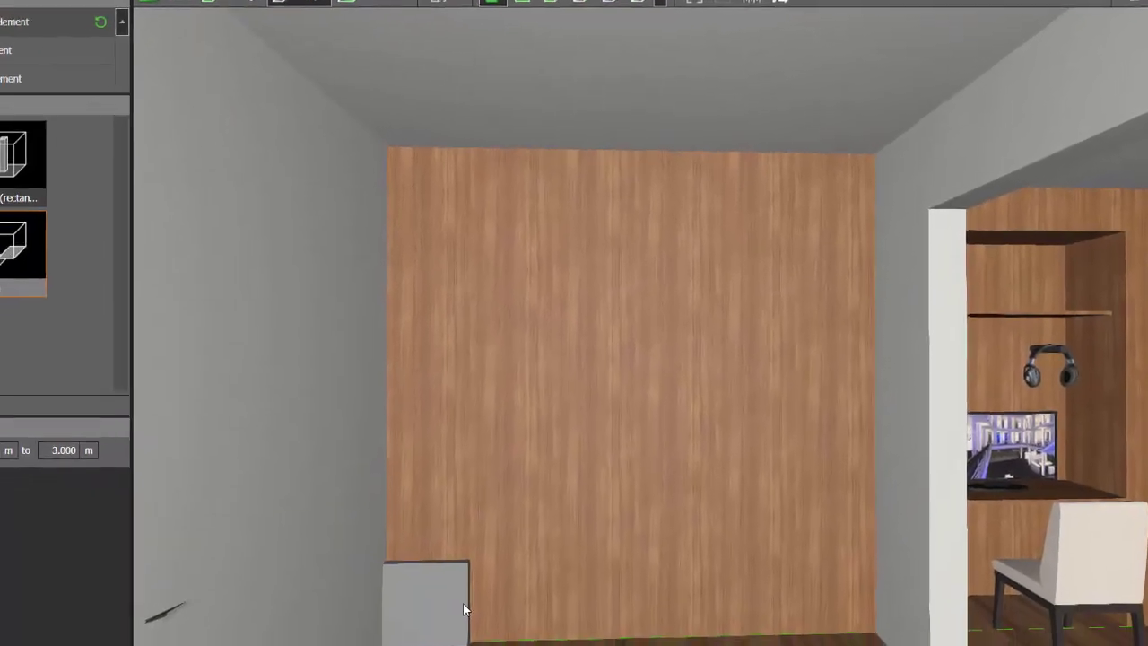
left_click(413, 639)
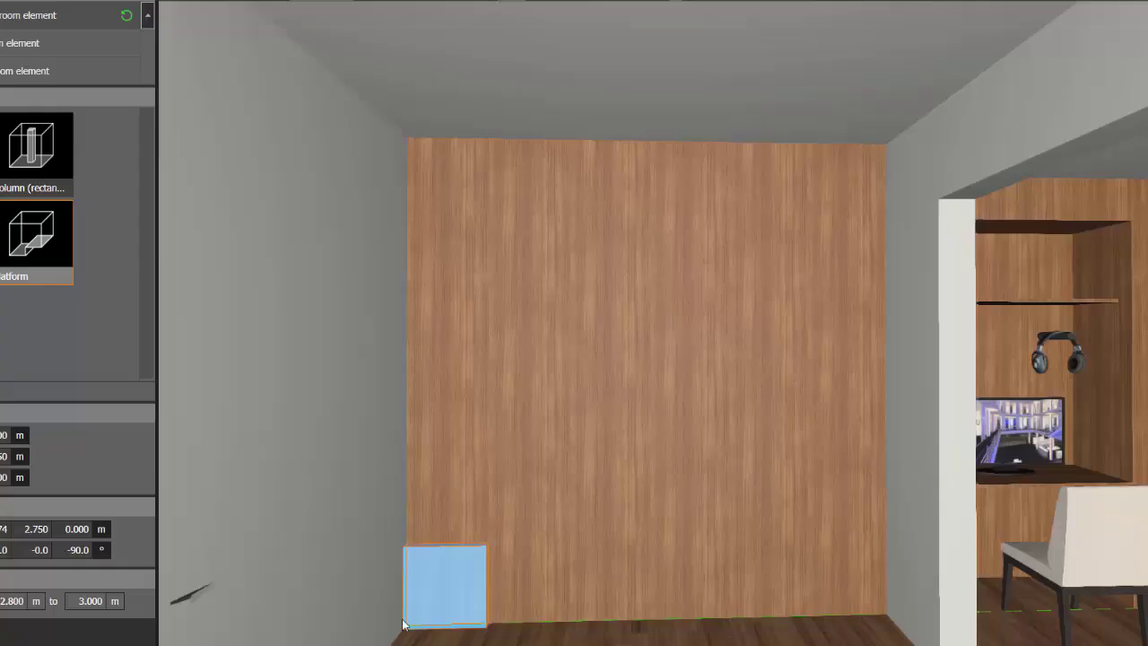
Copy the platform repeatedly down the right wall in the floor plan, aligning the copies edge to edge into a row of six
left_click(842, 2)
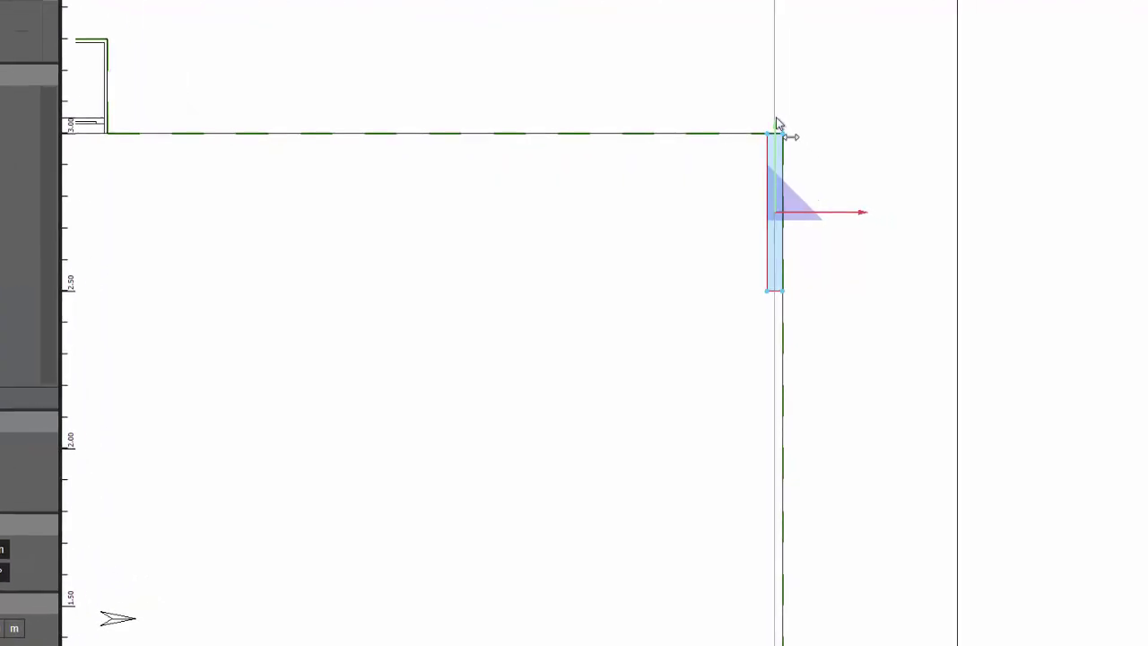
left_click_drag(777, 123, 772, 289)
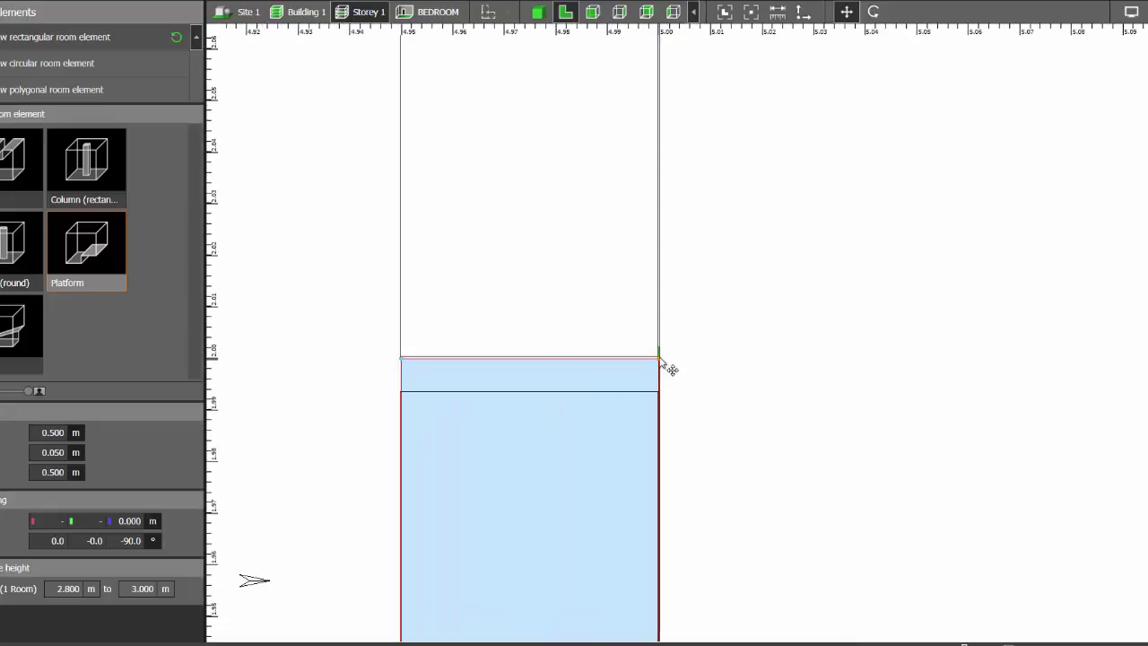
scroll(600, 141, "down", 10)
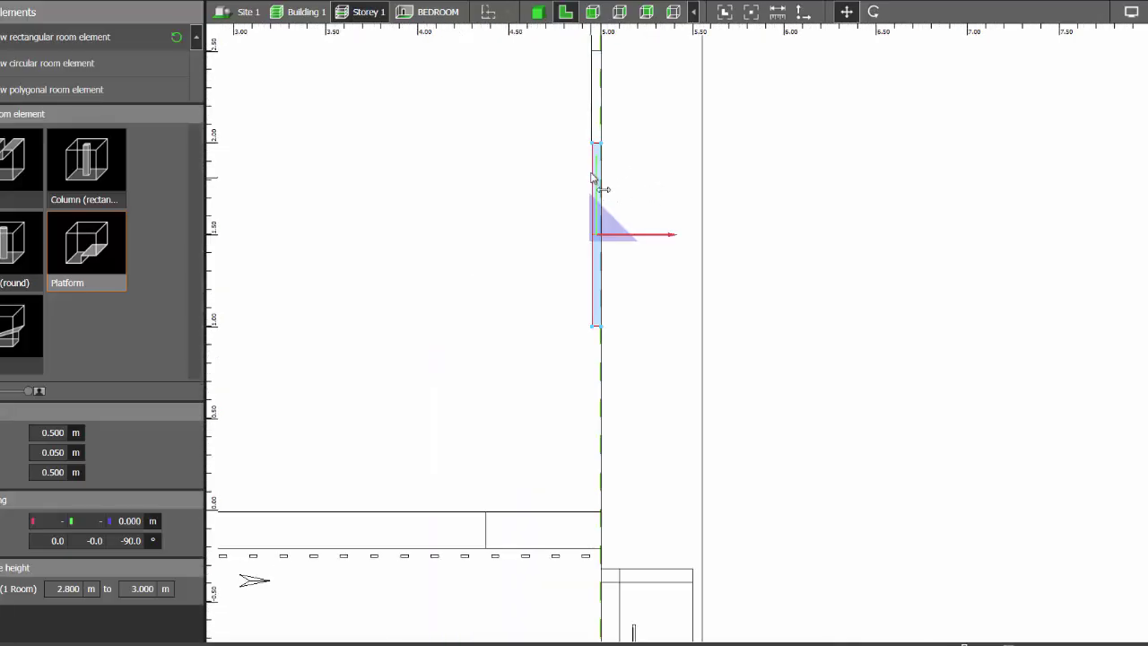
left_click_drag(597, 184, 591, 411)
scroll(600, 332, "up", 8)
left_click_drag(603, 303, 602, 254)
scroll(667, 321, "down", 6)
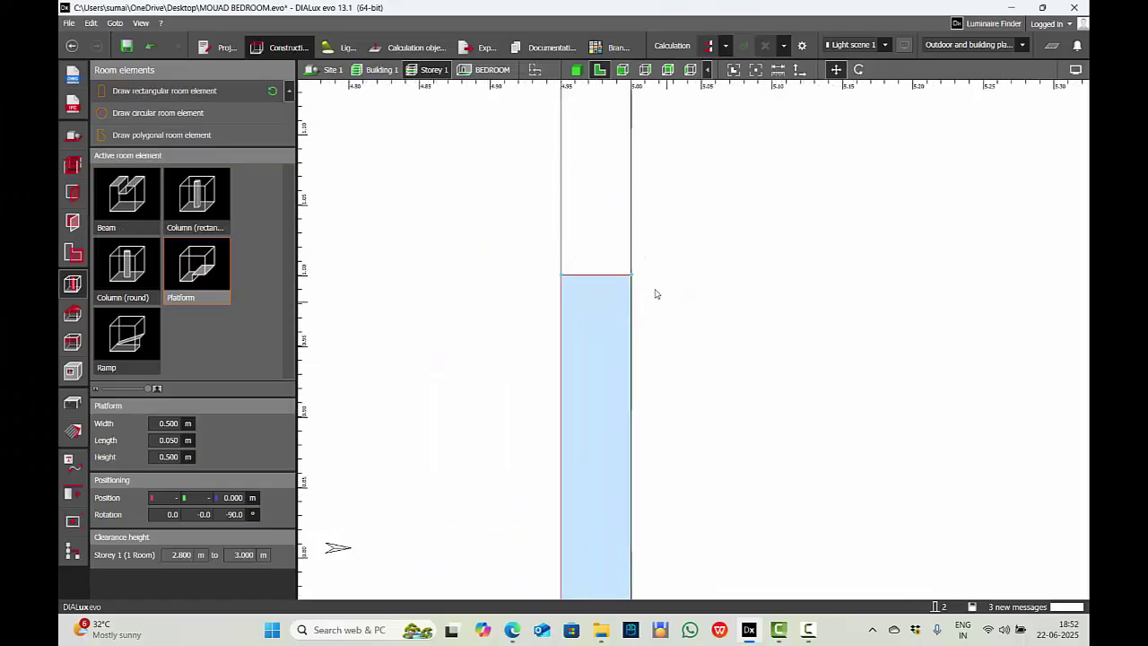
Stretch the last platform in the row to close the small gap to the room's lower wall
scroll(624, 387, "down", 4)
left_click(636, 437)
scroll(694, 467, "up", 8)
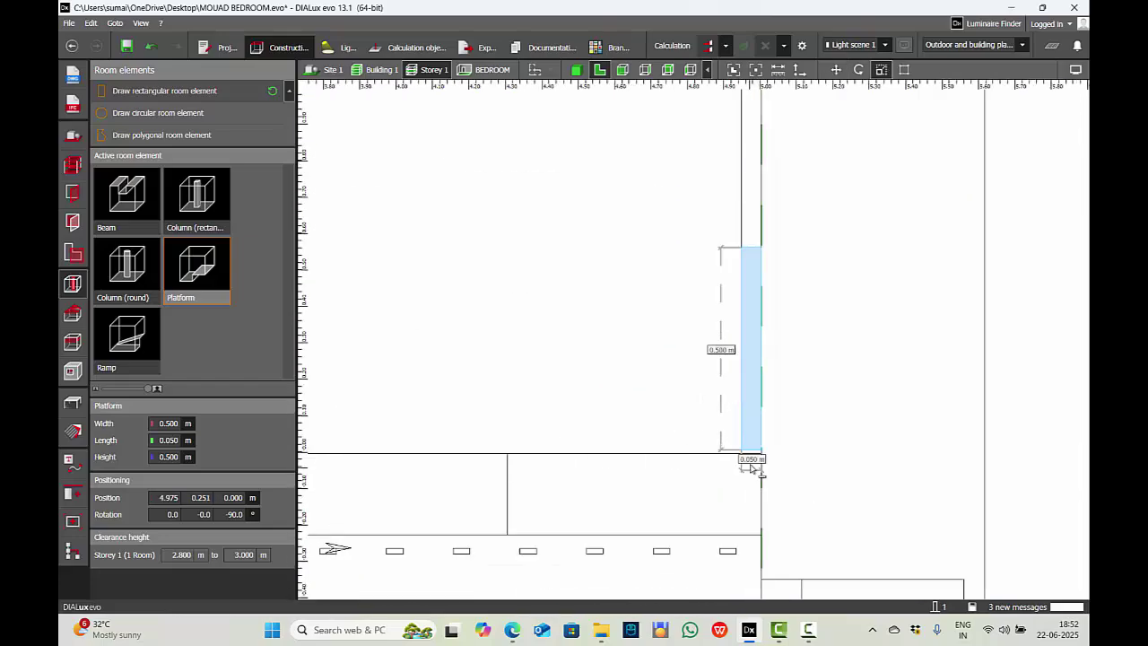
scroll(756, 439, "up", 3)
left_click_drag(749, 433, 749, 453)
scroll(662, 486, "down", 1)
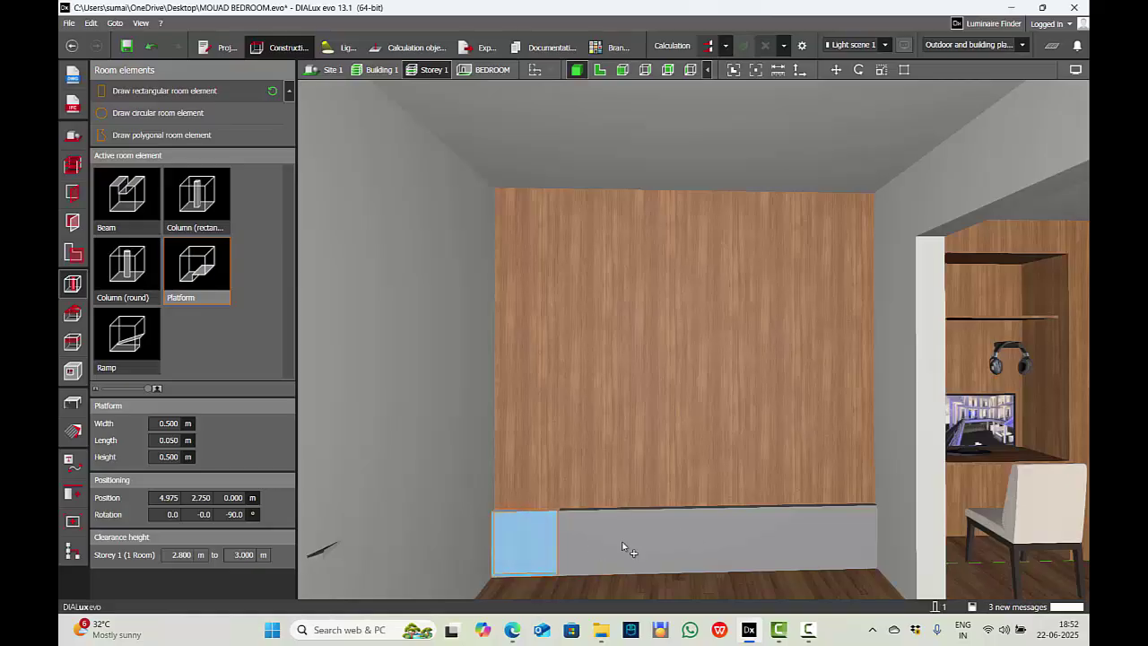
Select all six platforms and copy the row directly above itself, with the second row starting at a height of 0.5 m
left_click(724, 535)
left_click(797, 537)
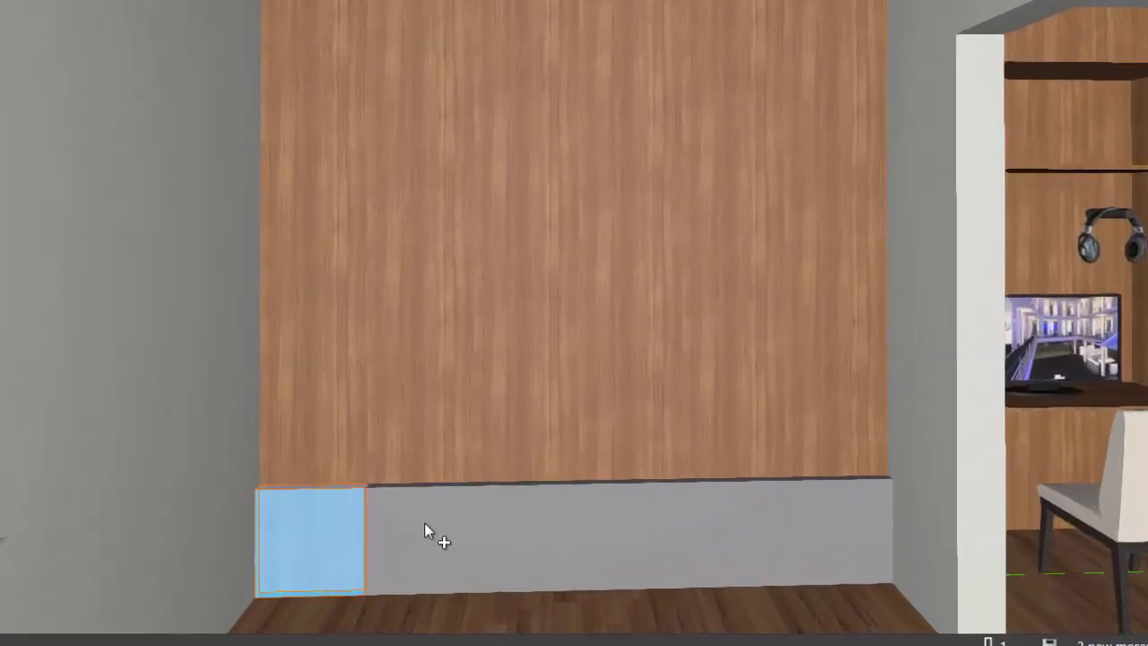
left_click(439, 538)
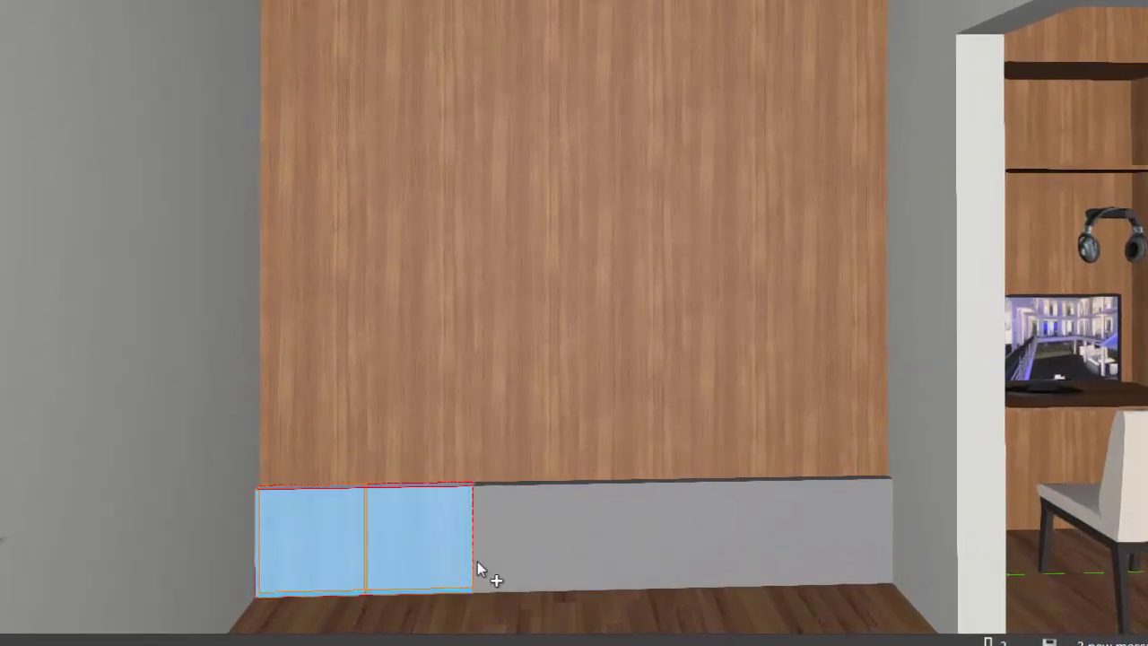
left_click(537, 538)
left_click(641, 538)
left_click(762, 534)
left_click(816, 529)
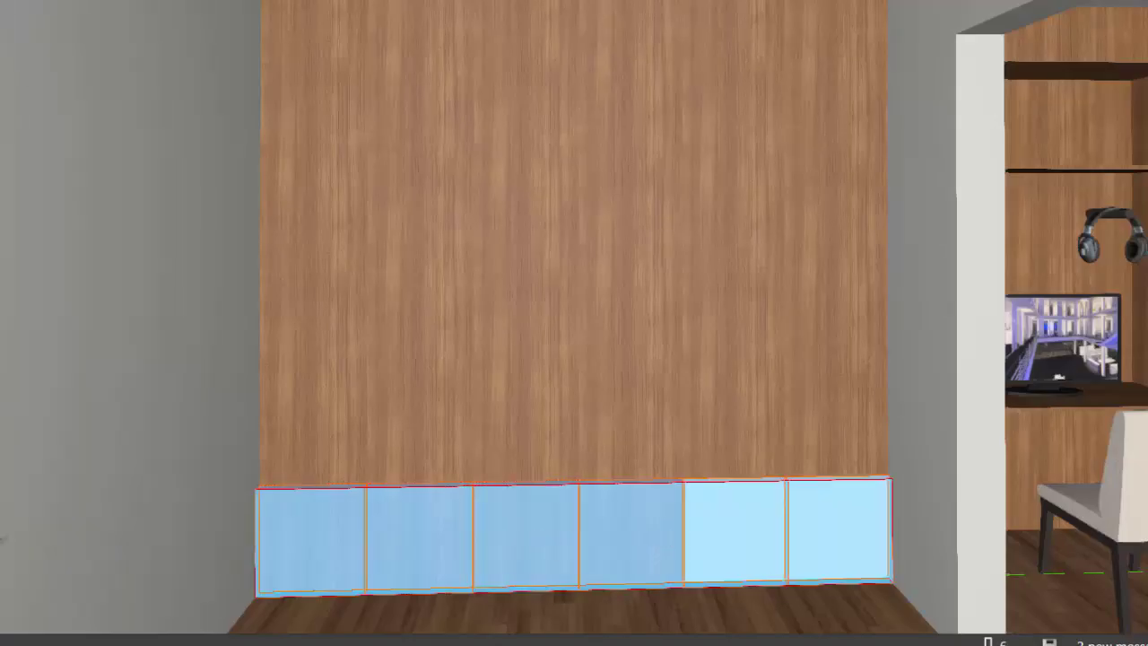
left_click(570, 576)
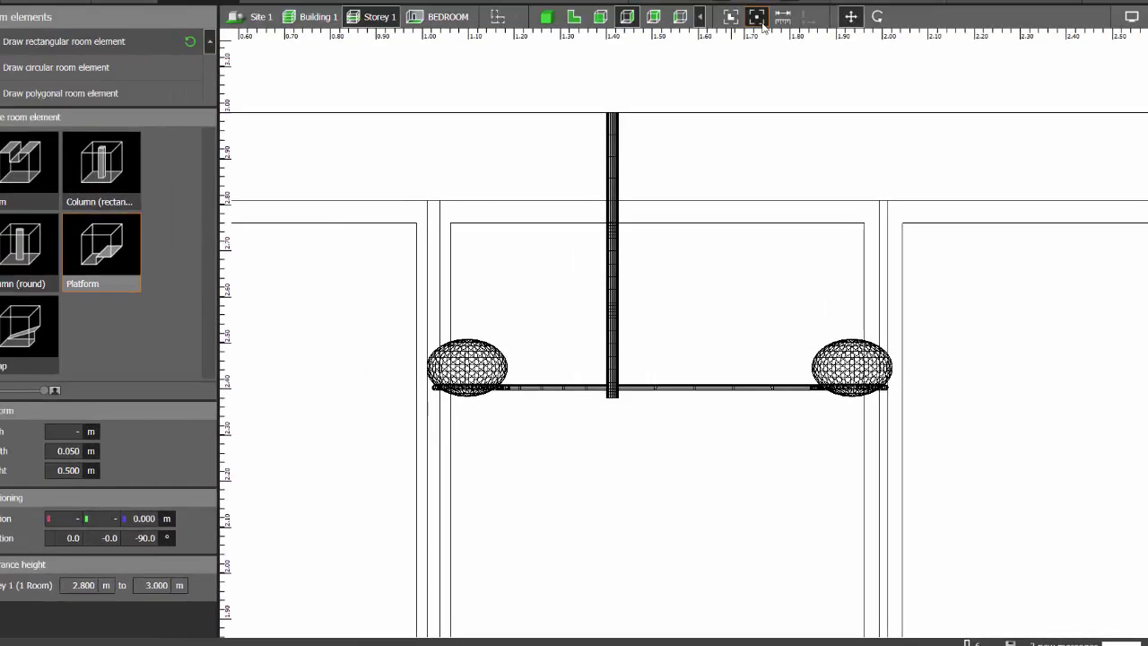
scroll(706, 139, "down", 3)
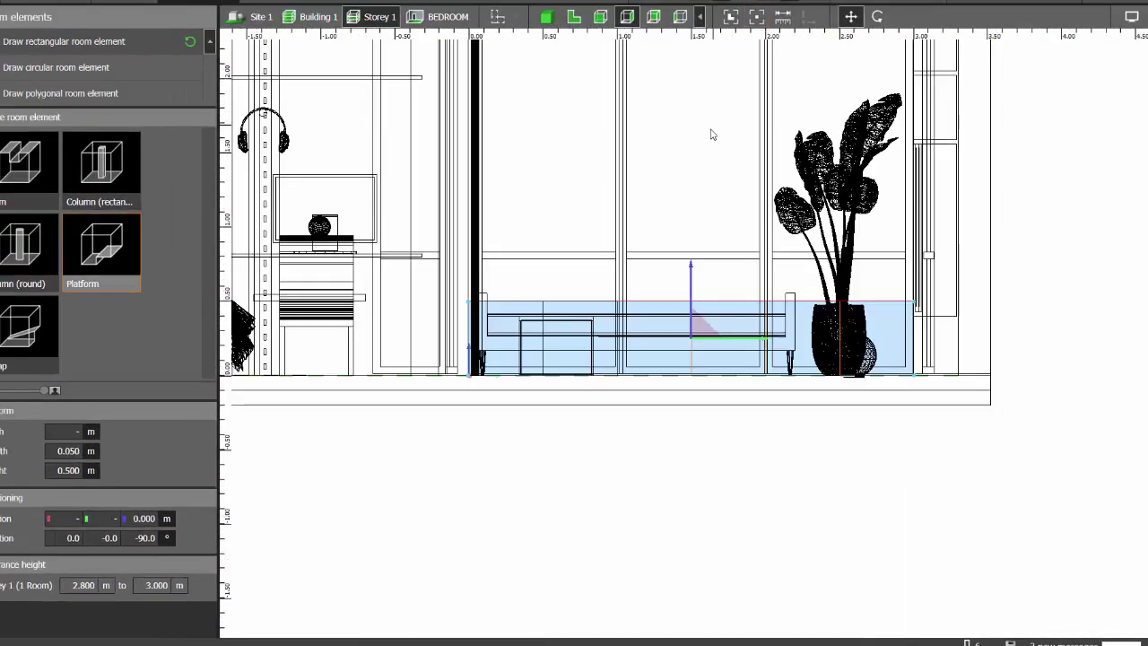
left_click_drag(694, 269, 693, 203)
scroll(691, 203, "up", 10)
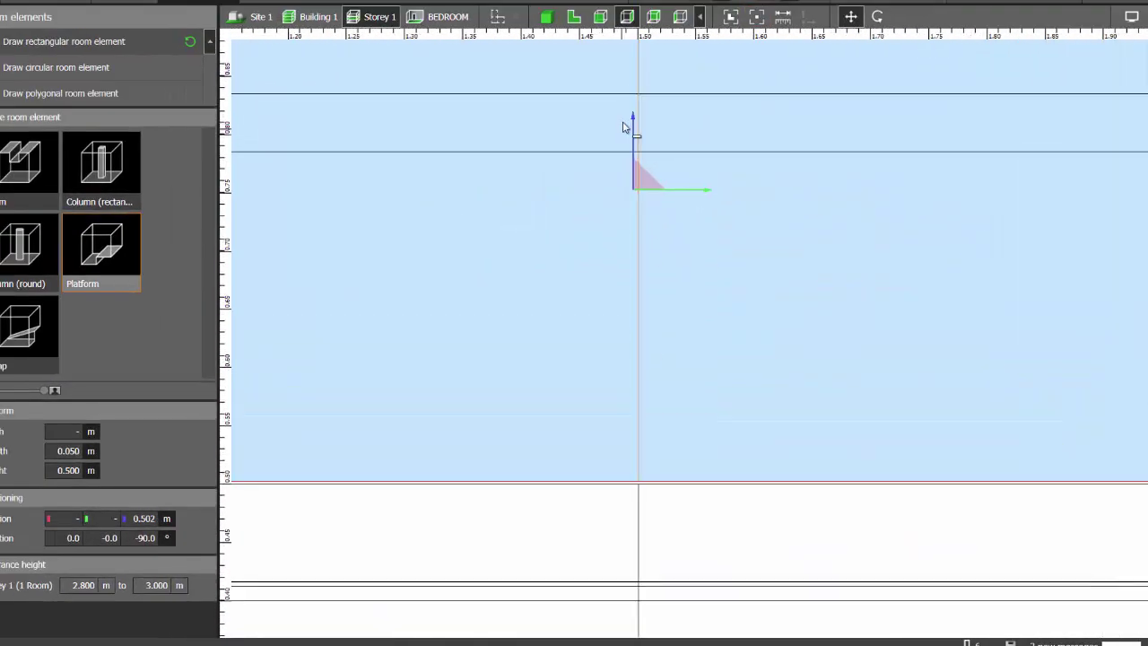
scroll(624, 122, "up", 1)
left_click_drag(635, 135, 635, 139)
Select all twelve platforms in both rows and copy them directly above as the third and fourth rows, aligned in the side view
left_click(647, 489, "ctrl")
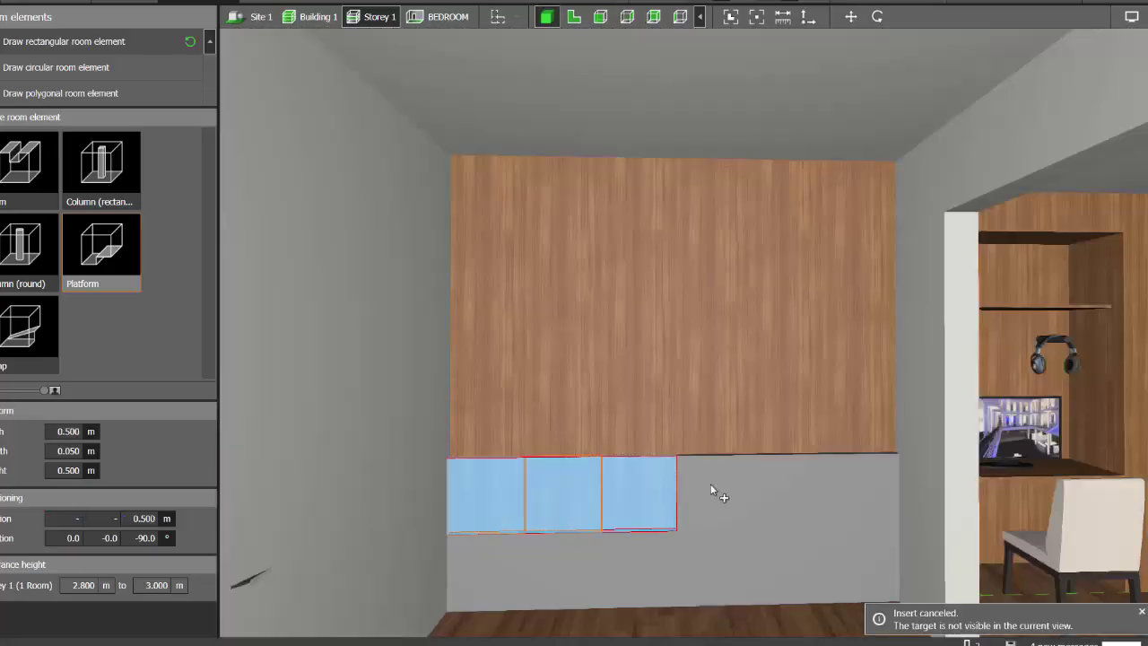
left_click(711, 485, "ctrl")
left_click(786, 482, "ctrl")
left_click(850, 492, "ctrl")
left_click(848, 561, "ctrl")
left_click(783, 560, "ctrl")
left_click(690, 562, "ctrl")
left_click(638, 567, "ctrl")
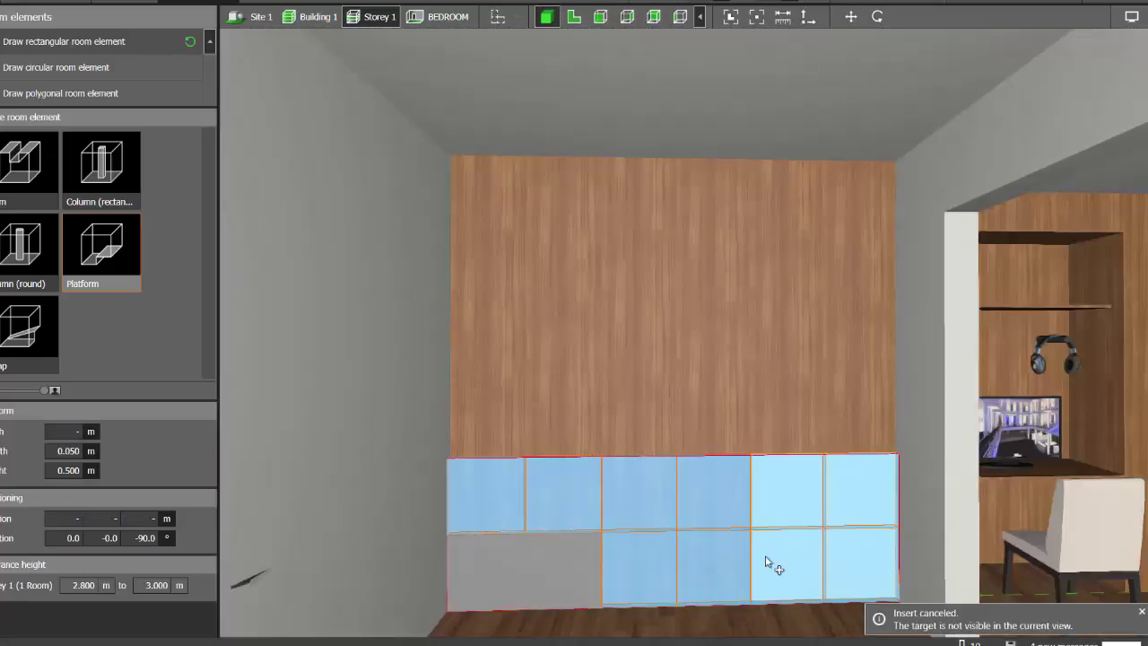
left_click(563, 569, "ctrl")
left_click(487, 571, "ctrl")
key("ctrl+c")
key("ctrl+v")
left_click_drag(674, 447, 686, 296)
left_click(627, 16)
scroll(620, 245, "down", 3)
scroll(616, 408, "up", 8)
scroll(633, 457, "down", 8)
Copy the two upper platform rows again to cover the wall up to the ceiling, and decline the save reminder
left_click(576, 70)
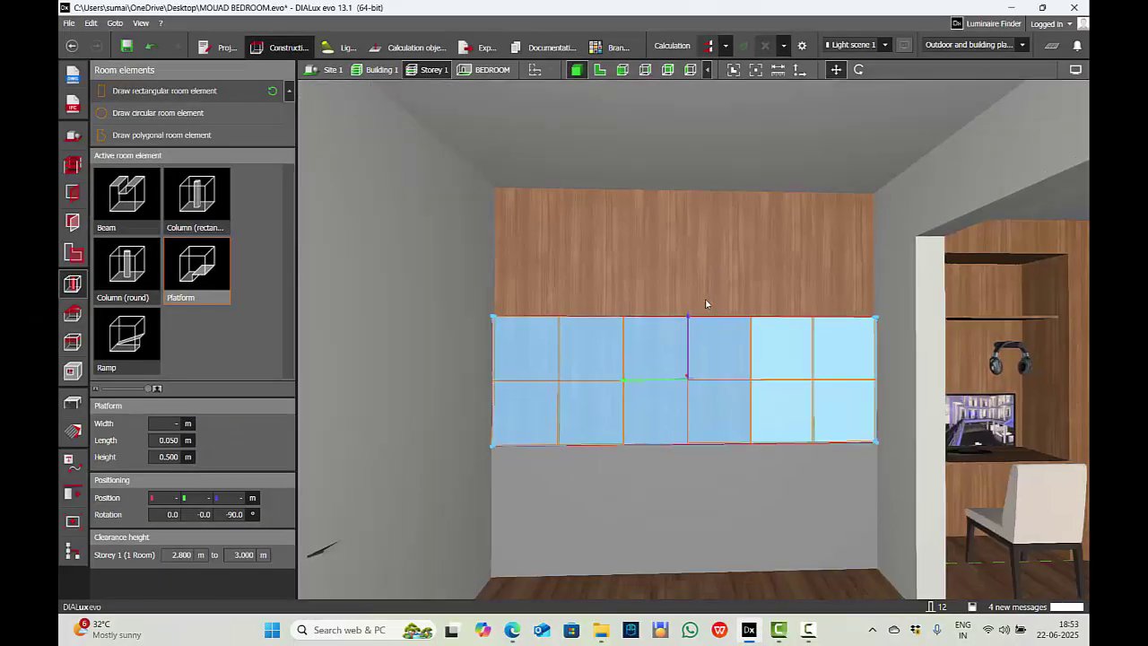
left_click_drag(690, 315, 693, 192)
left_click(647, 71)
scroll(653, 199, "up", 2)
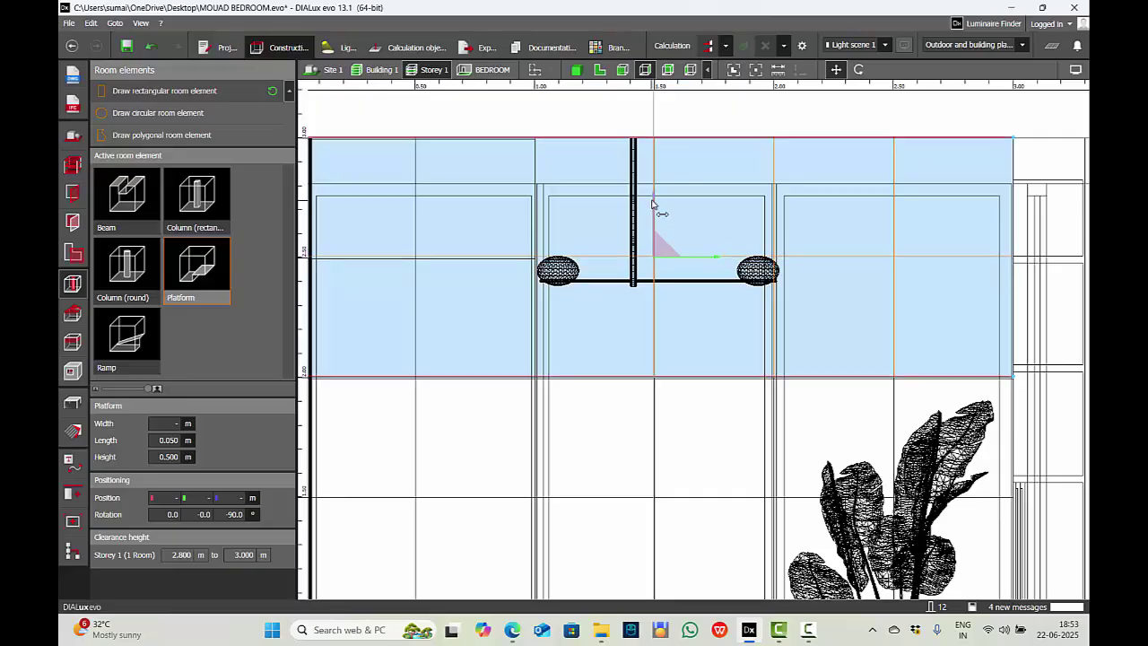
scroll(659, 238, "up", 3)
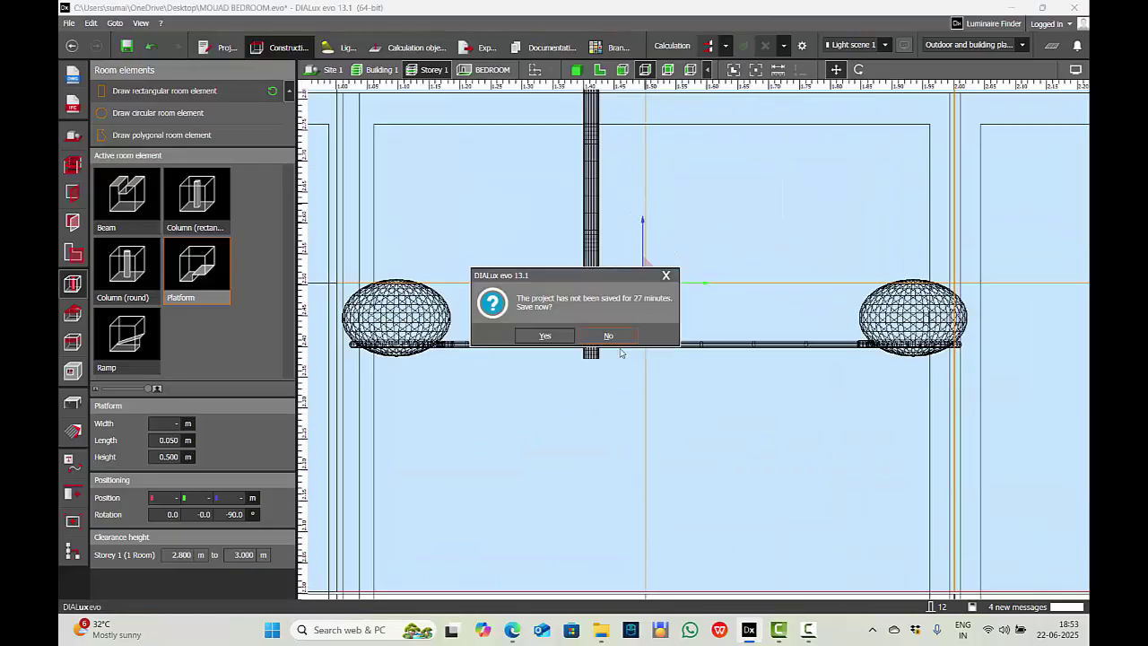
left_click(614, 338)
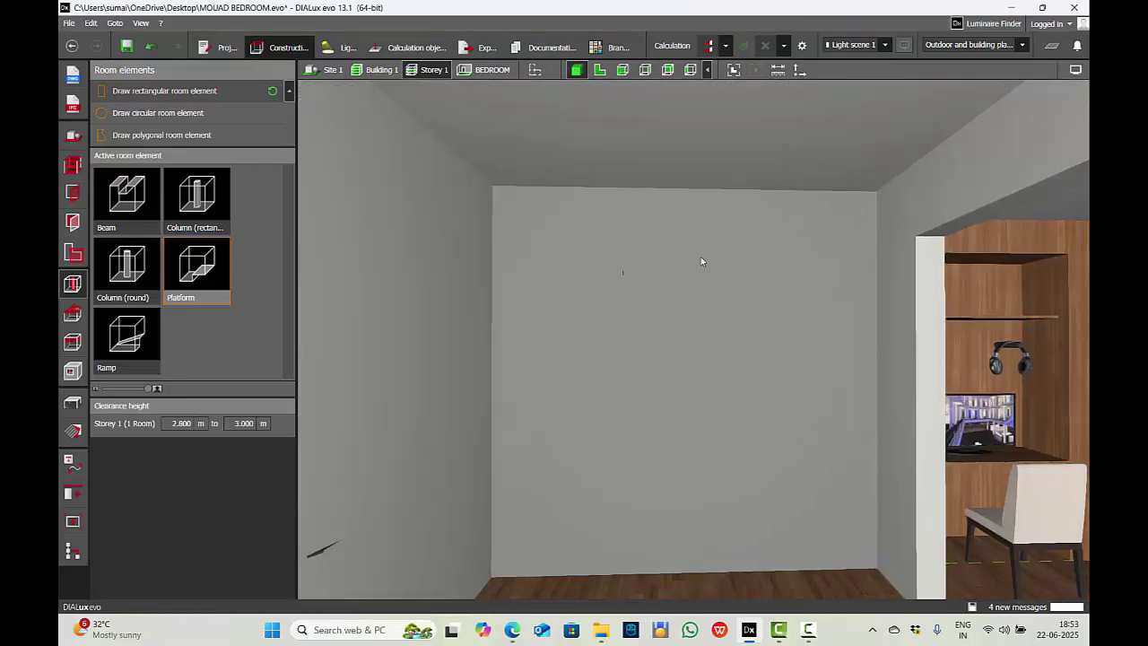
Save the project with the panelled wall
mouse_move(692, 327)
right_mouse_down()
mouse_move(650, 381)
mouse_move(638, 356)
right_mouse_up()
key("ctrl+s")
key("alt+Tab")
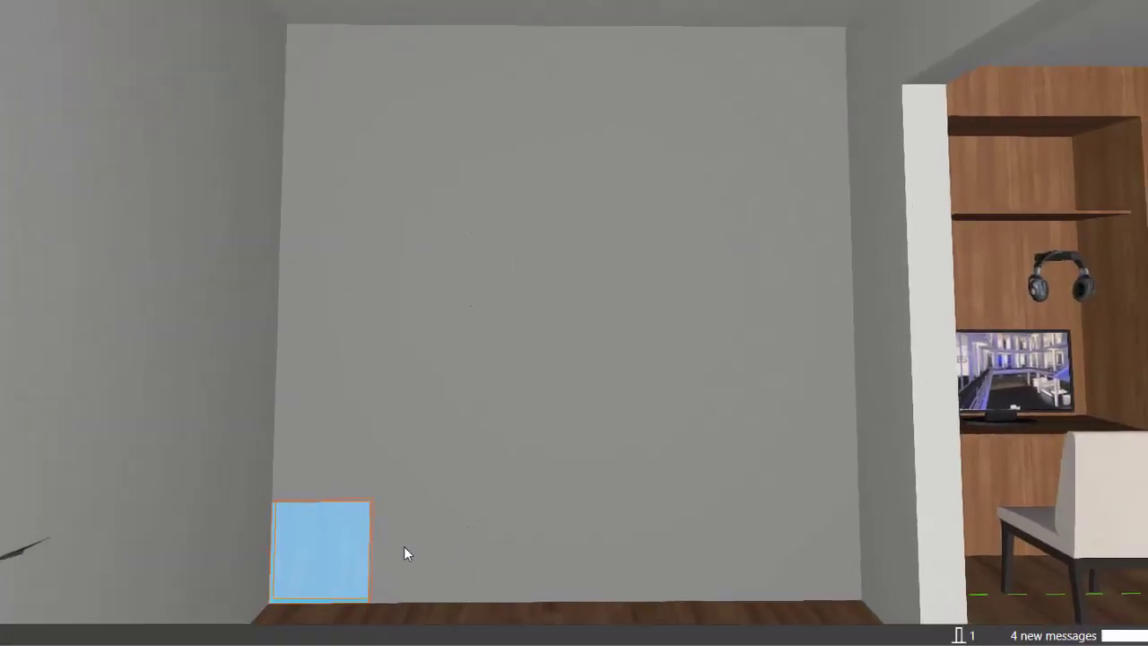
Delete the second, fourth and sixth platforms in the bottom row of the panelled wall
right_click_drag(527, 468, 518, 486)
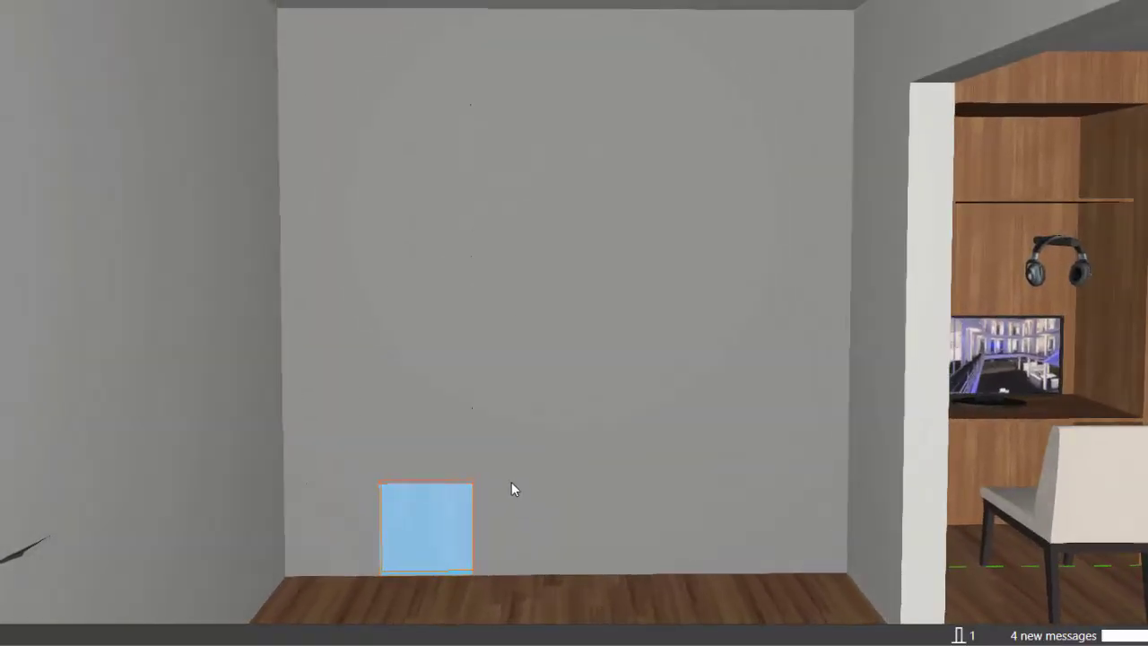
key("ctrl+v")
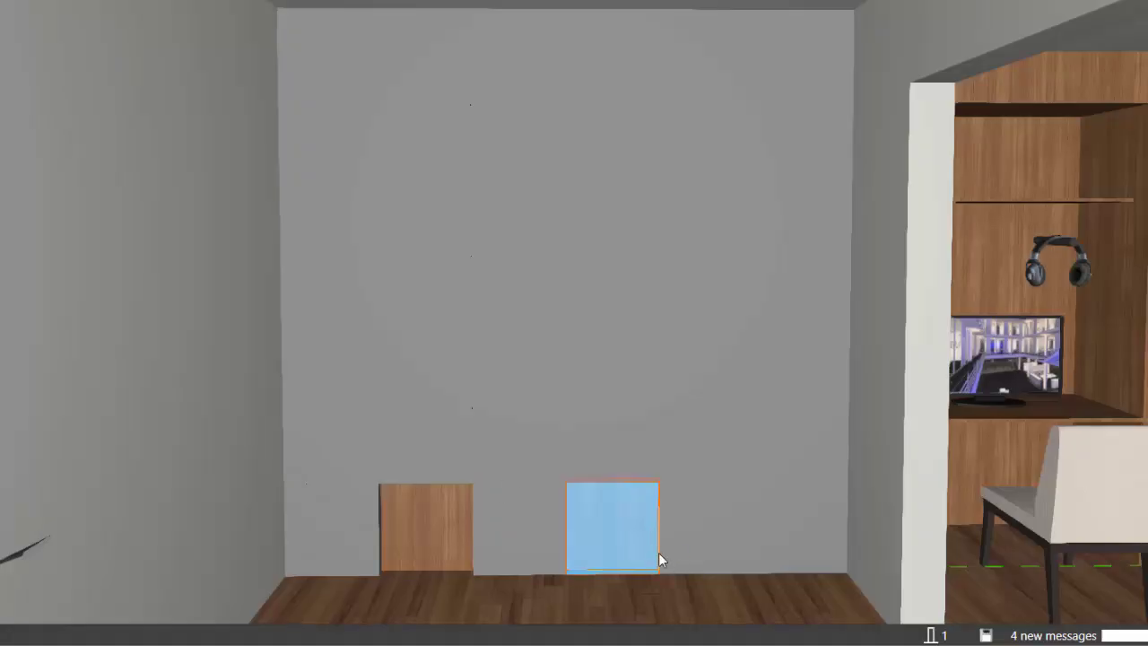
left_click(665, 558)
key("ctrl+v")
left_click(811, 528)
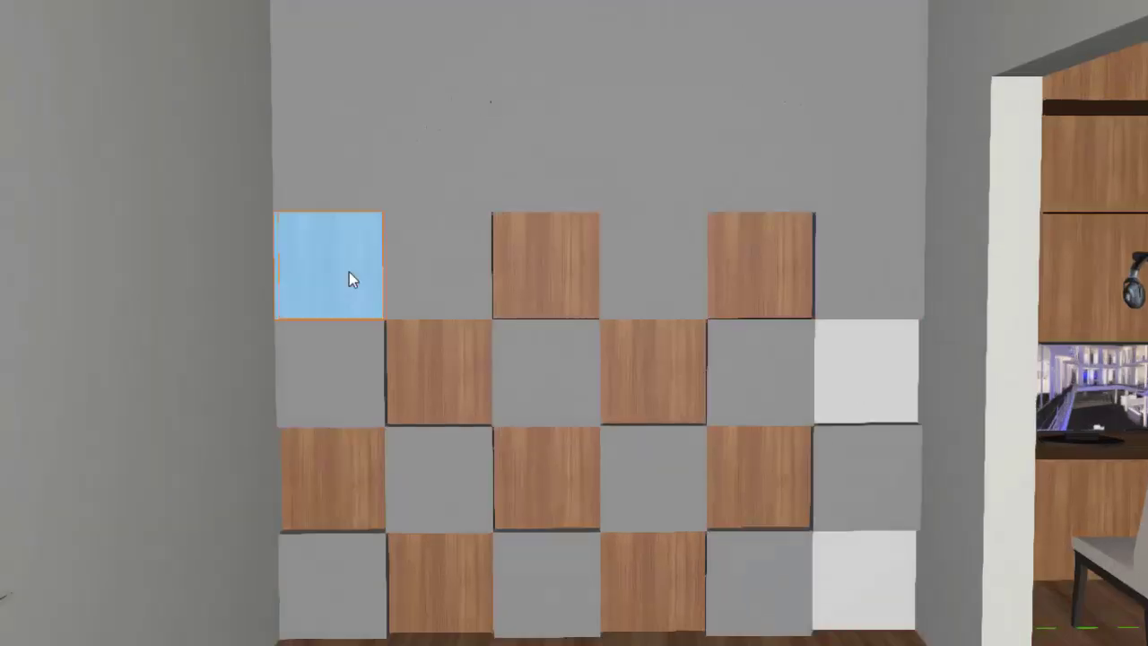
Delete alternate platforms in the upper three rows to continue the checkerboard of raised and recessed squares up to the ceiling
left_click(345, 278)
left_click(452, 169)
left_click(667, 169)
left_click(883, 171)
key("Delete")
left_click(542, 56)
key("Delete")
left_click(297, 65)
key("Delete")
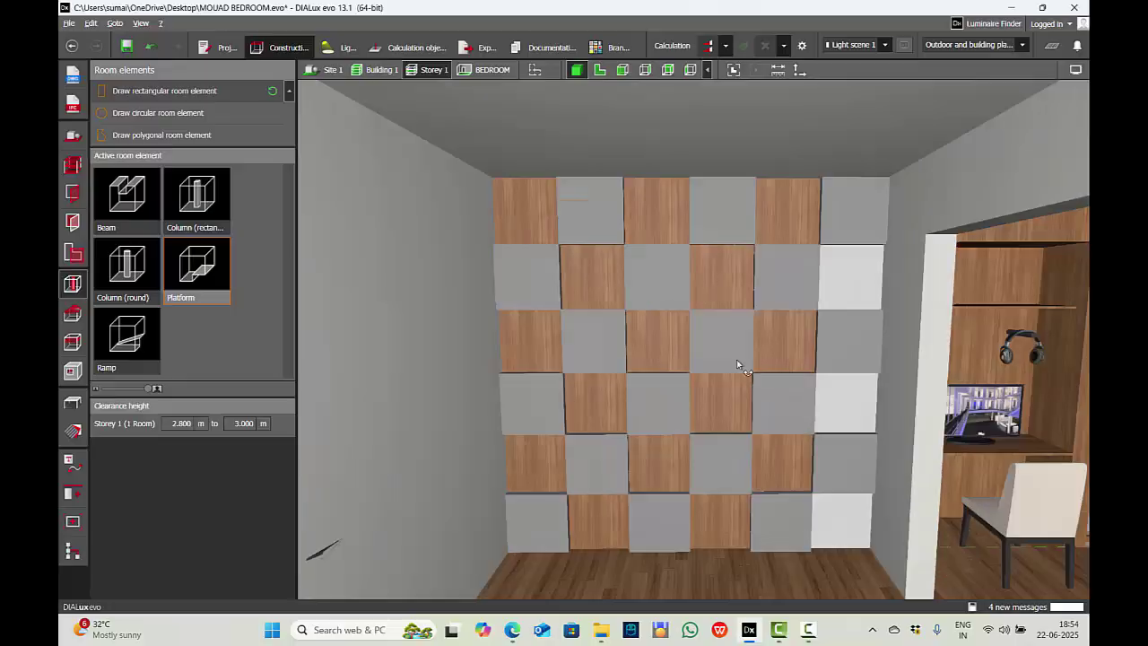
Apply the active wood texture material to the three white recessed squares in the wall's last column
left_click(72, 431)
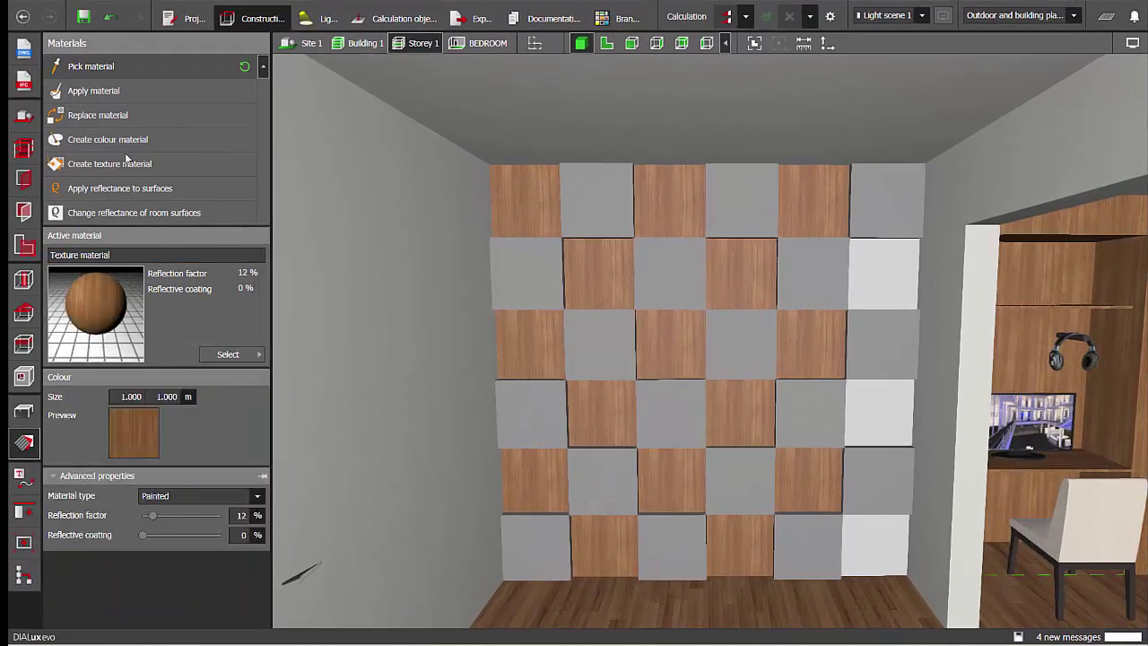
left_click(143, 93)
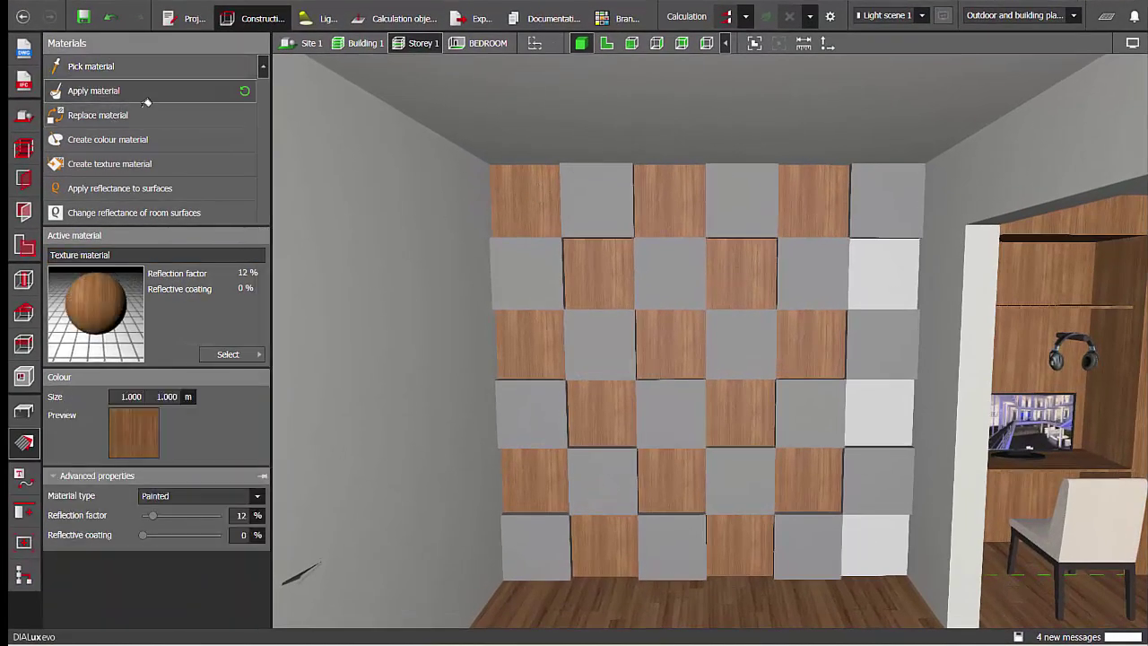
left_click(892, 267)
left_click(846, 421)
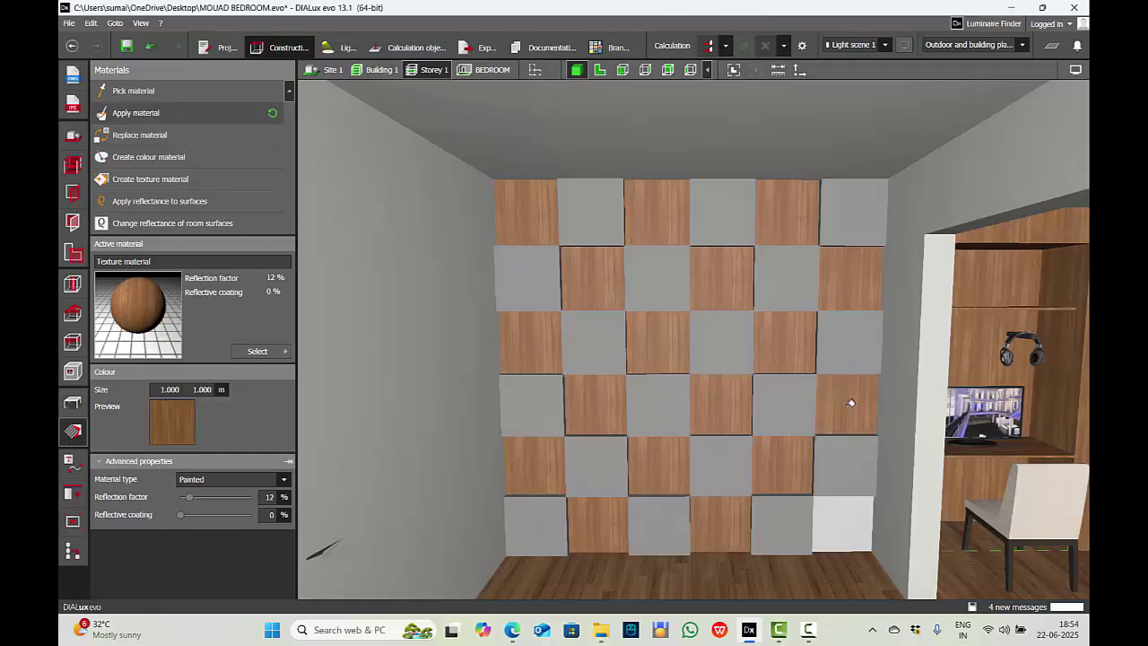
left_click(847, 513)
Create a texture material from the brown clipboard image and replace the grey material of all raised platforms with it
left_click(143, 90)
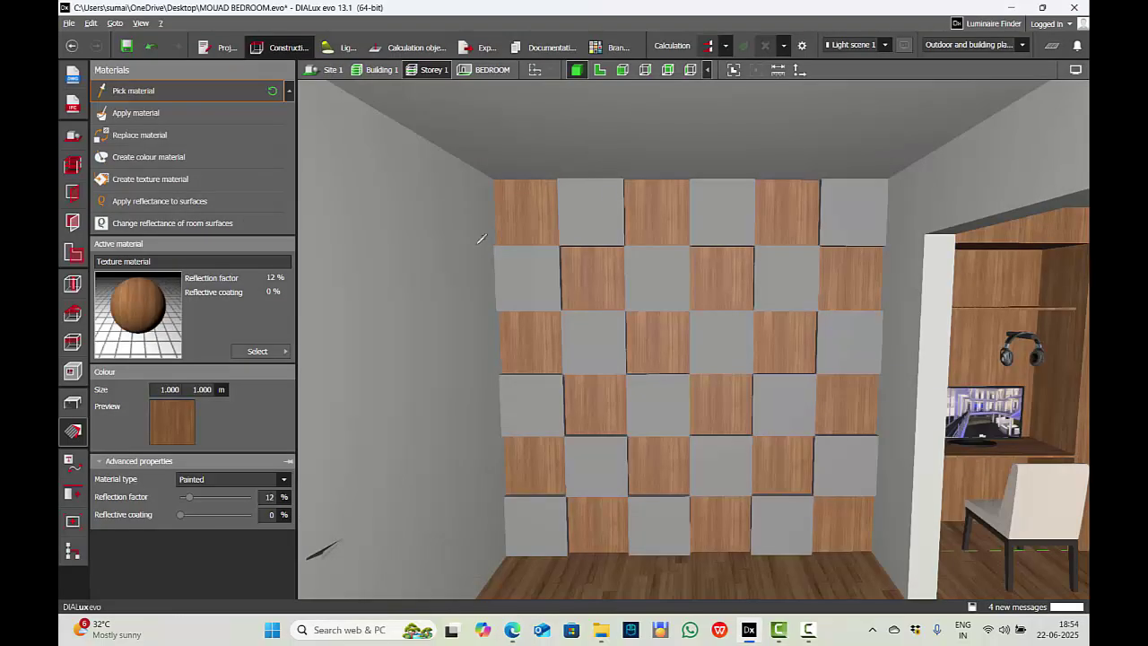
left_click(258, 351)
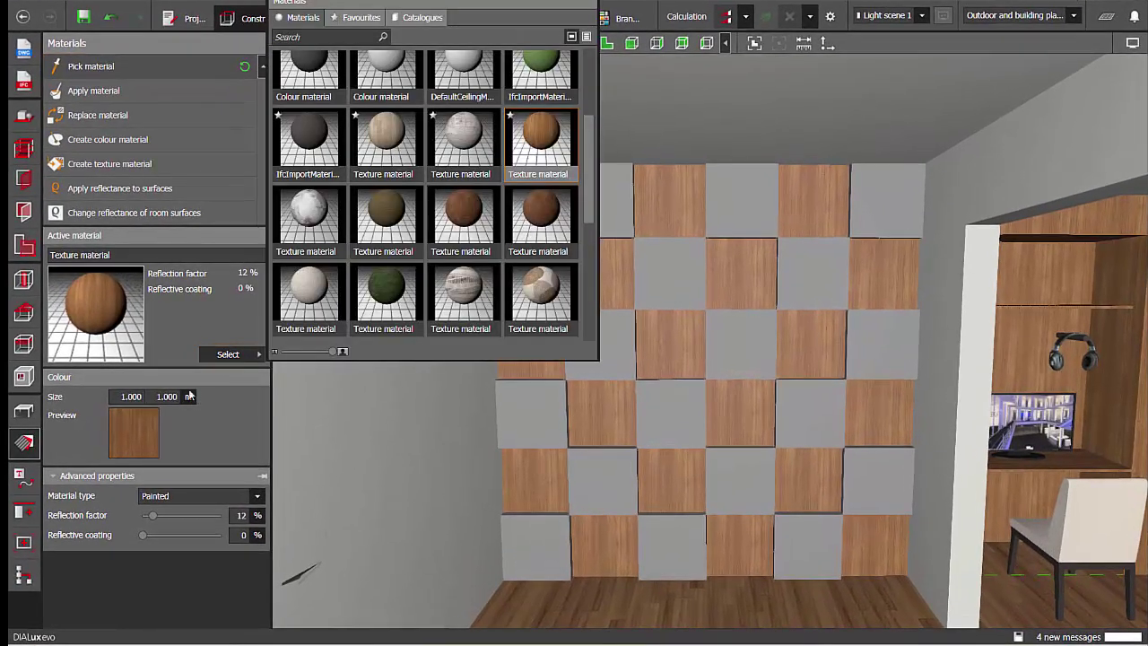
left_click(109, 163)
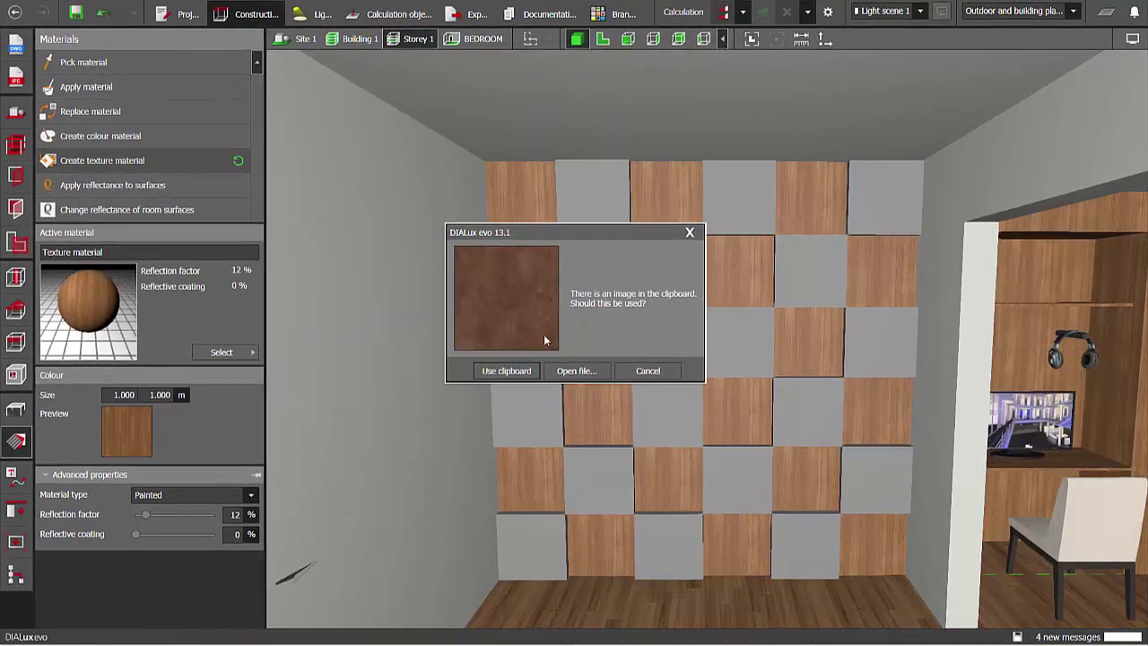
left_click(507, 370)
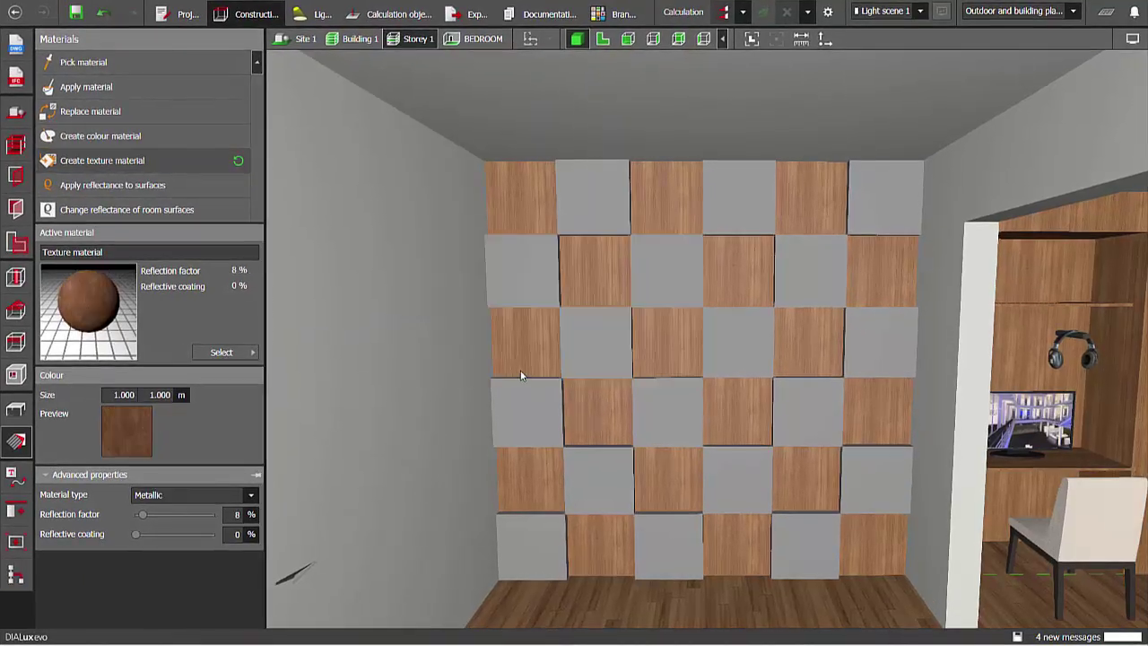
left_click(100, 111)
left_click(600, 194)
right_click_drag(628, 277, 510, 362)
Switch to the browser and download the IES file of Intra Lighting's LineLed RVW luminaire from its product page
left_click(13, 410)
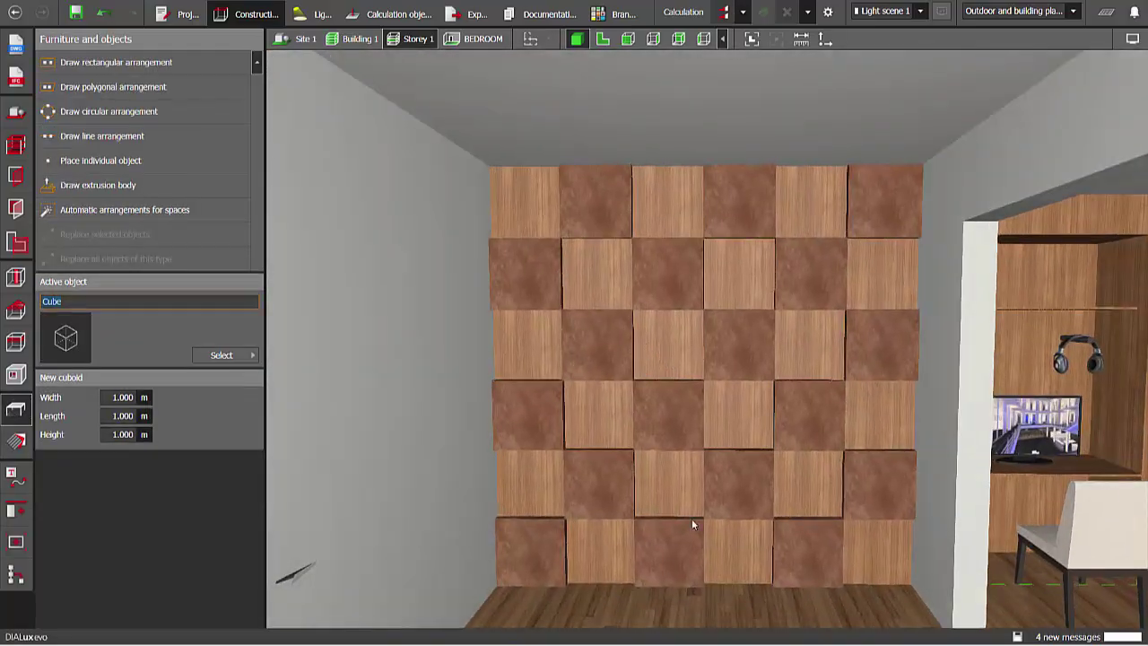
key("alt+Tab")
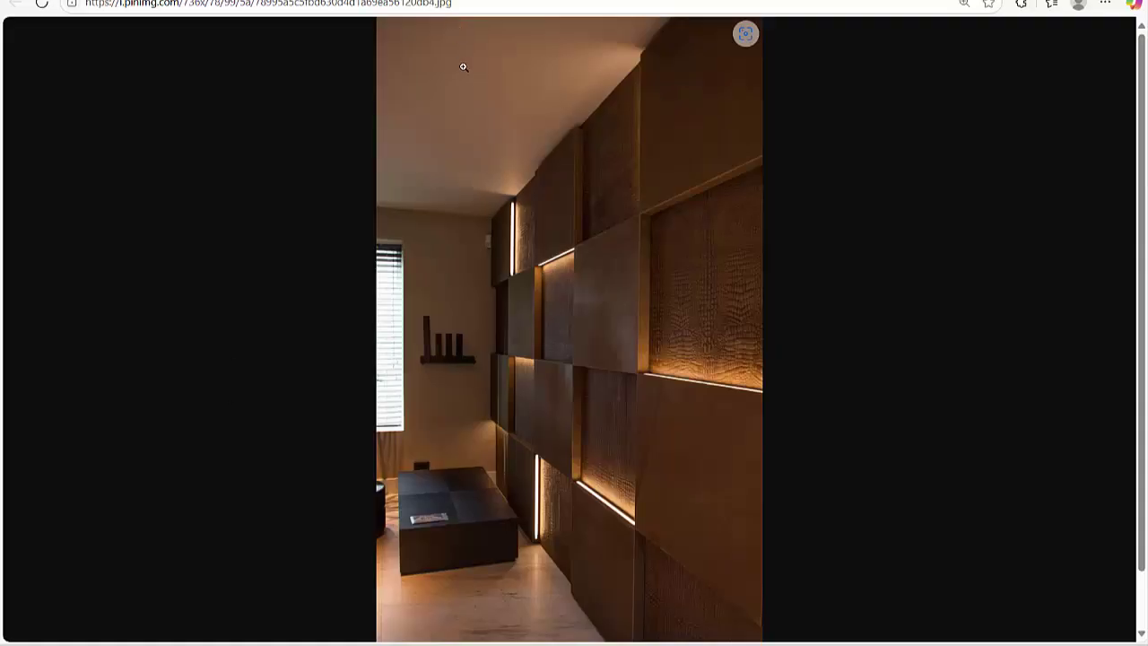
left_click(494, 4)
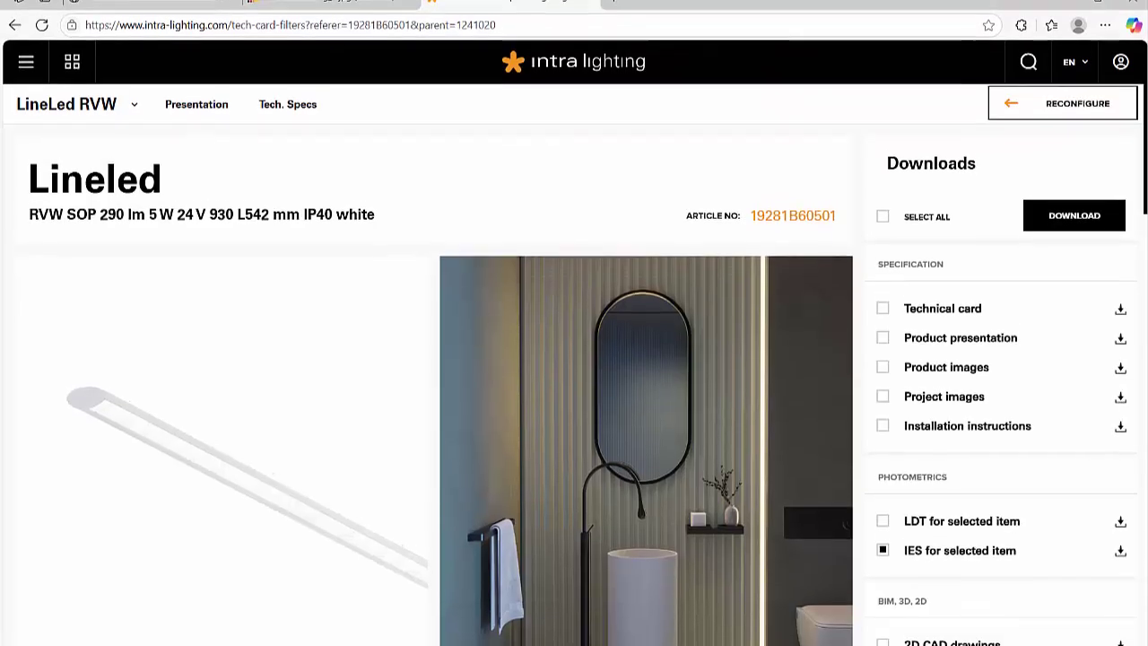
left_click_drag(29, 195, 184, 198)
scroll(188, 199, "down", 6)
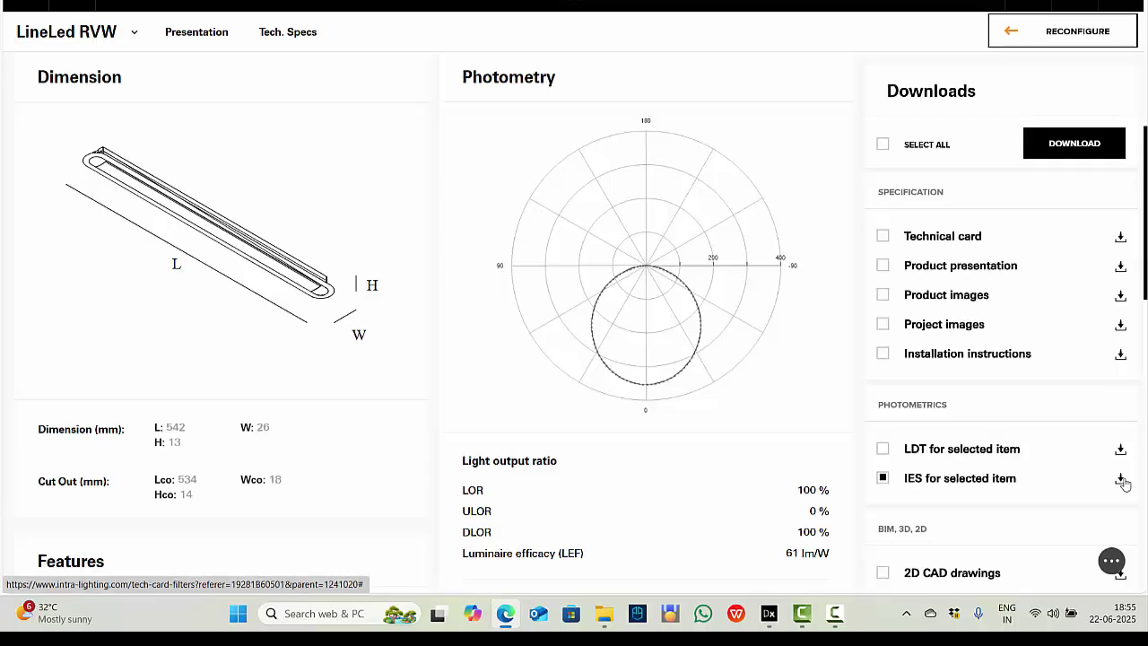
left_click(1122, 480)
Return to DIALux evo and import the downloaded LineLED RVW IES file as a luminaire with a housing height of 0.002 m
left_click(769, 613)
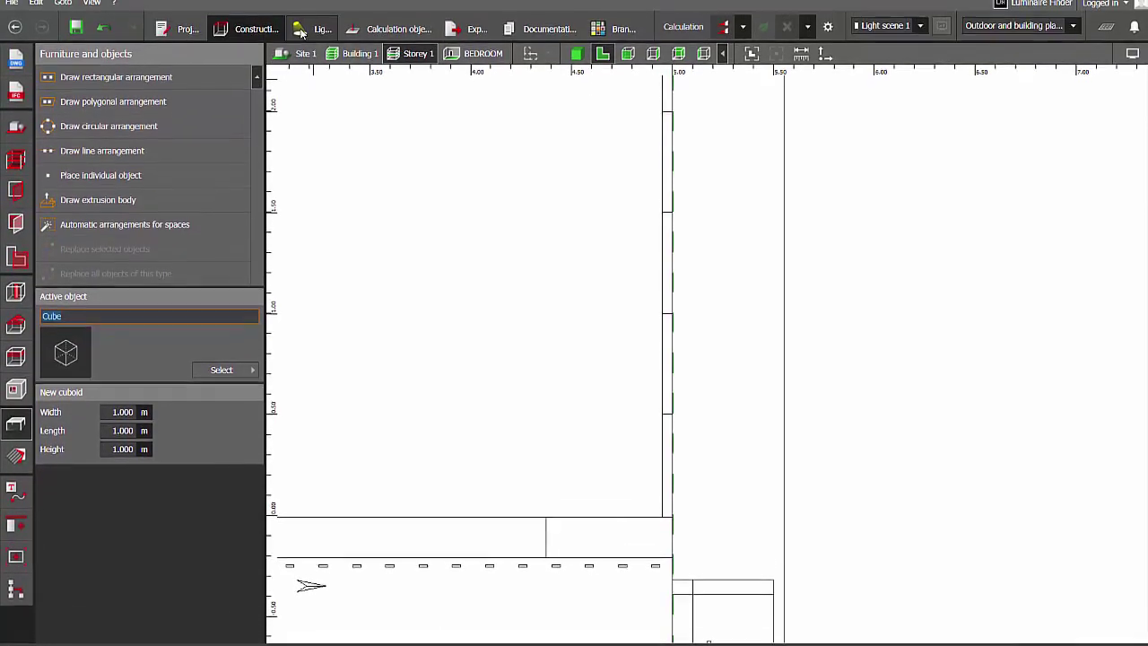
left_click(301, 29)
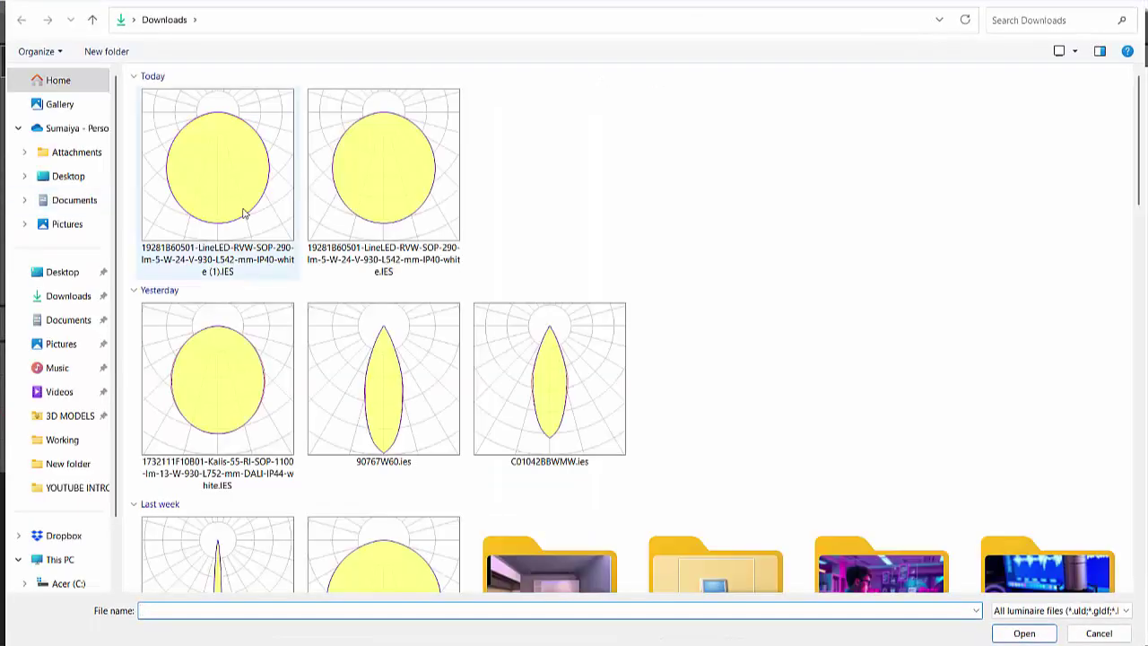
double_click(243, 214)
left_click(241, 308)
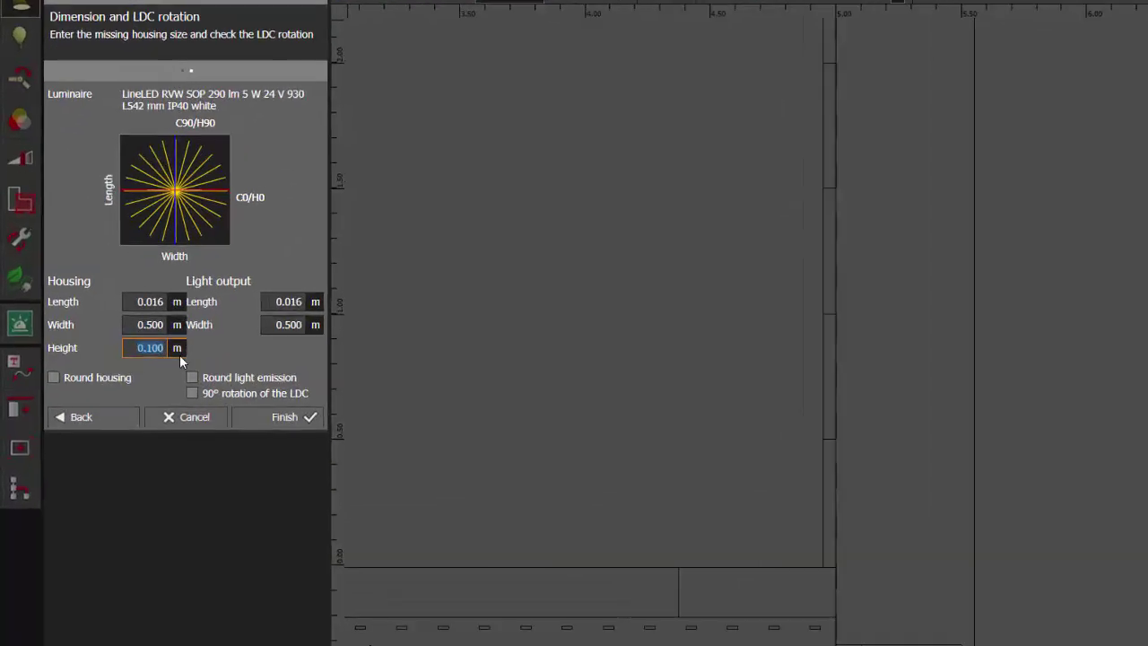
type("0.002")
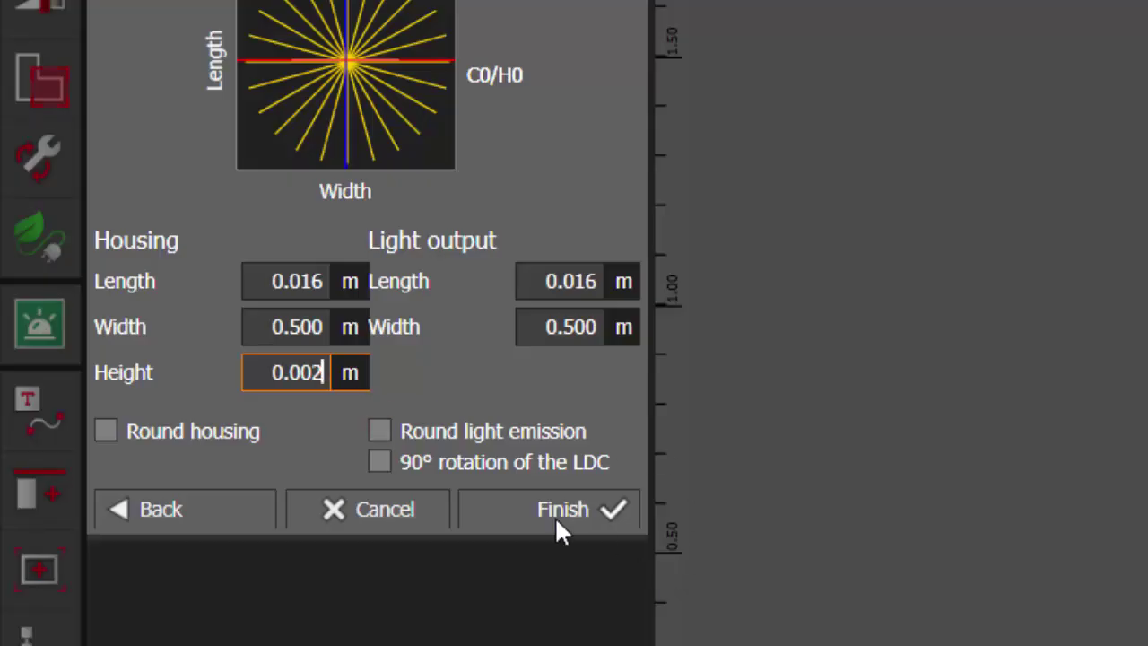
left_click(556, 523)
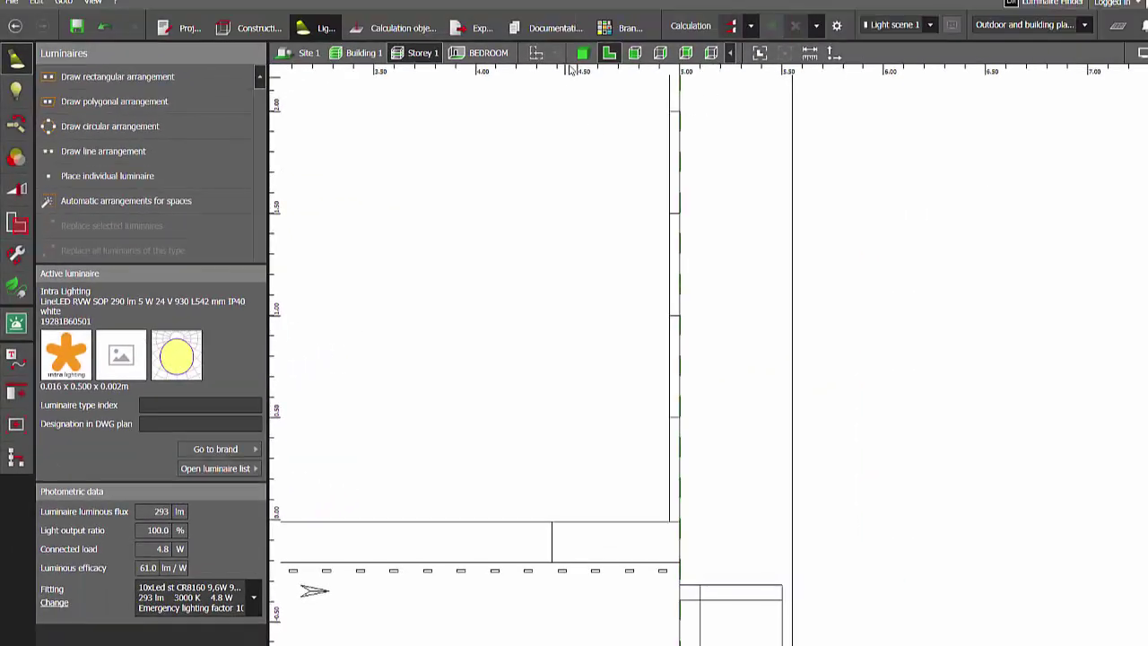
Place one LineLED luminaire in plan view along the panelled wall's end platform, rotated -90° and positioned at X 4.974, Y 2.750 m
left_click(581, 54)
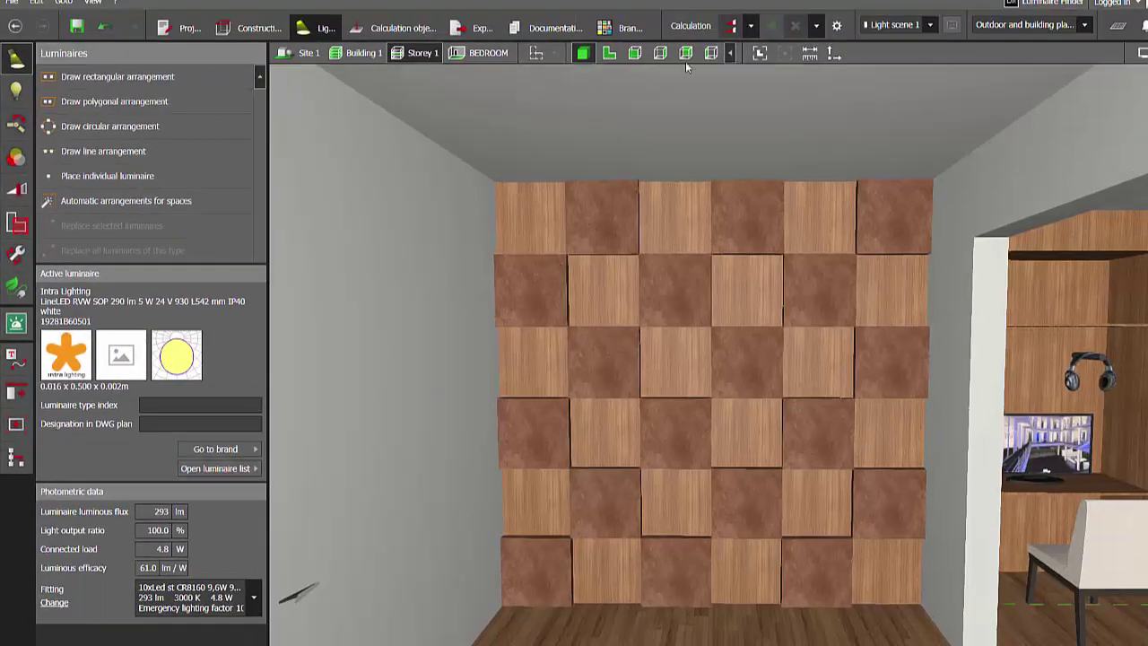
left_click(609, 53)
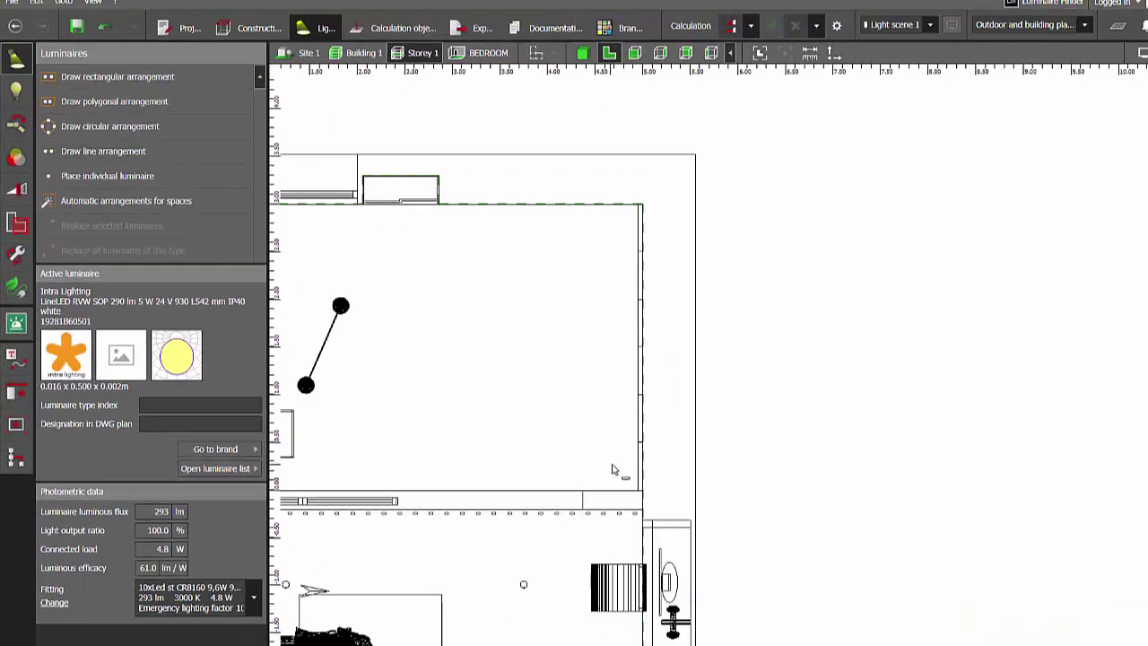
scroll(632, 256, "up", 3)
left_click(107, 176)
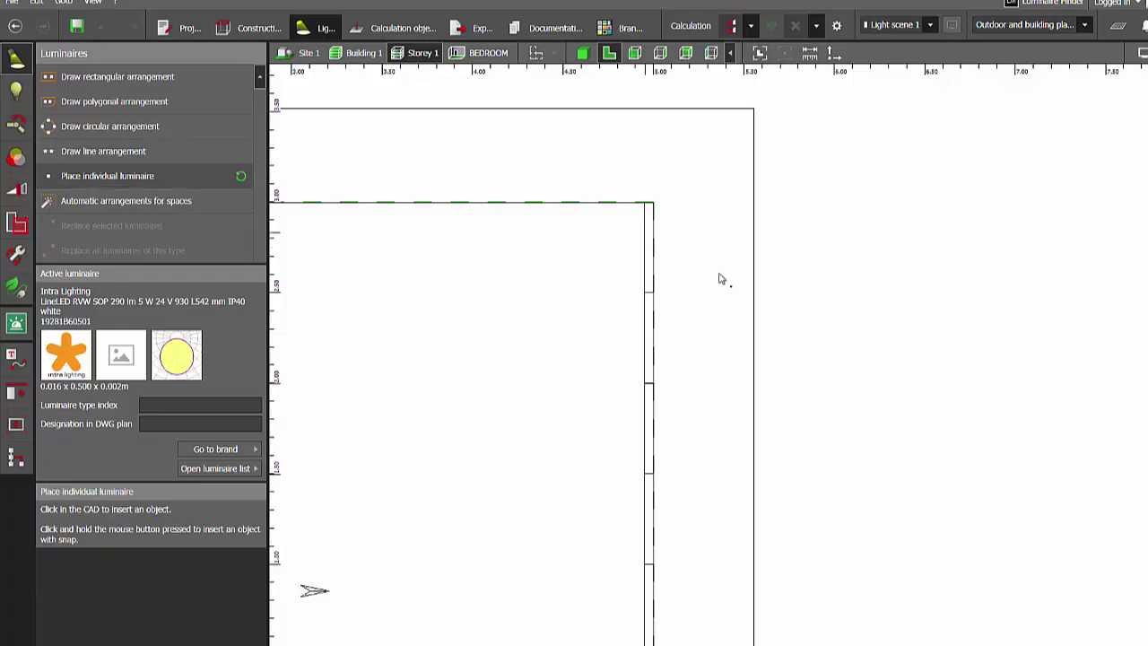
left_click(624, 250)
left_click(900, 52)
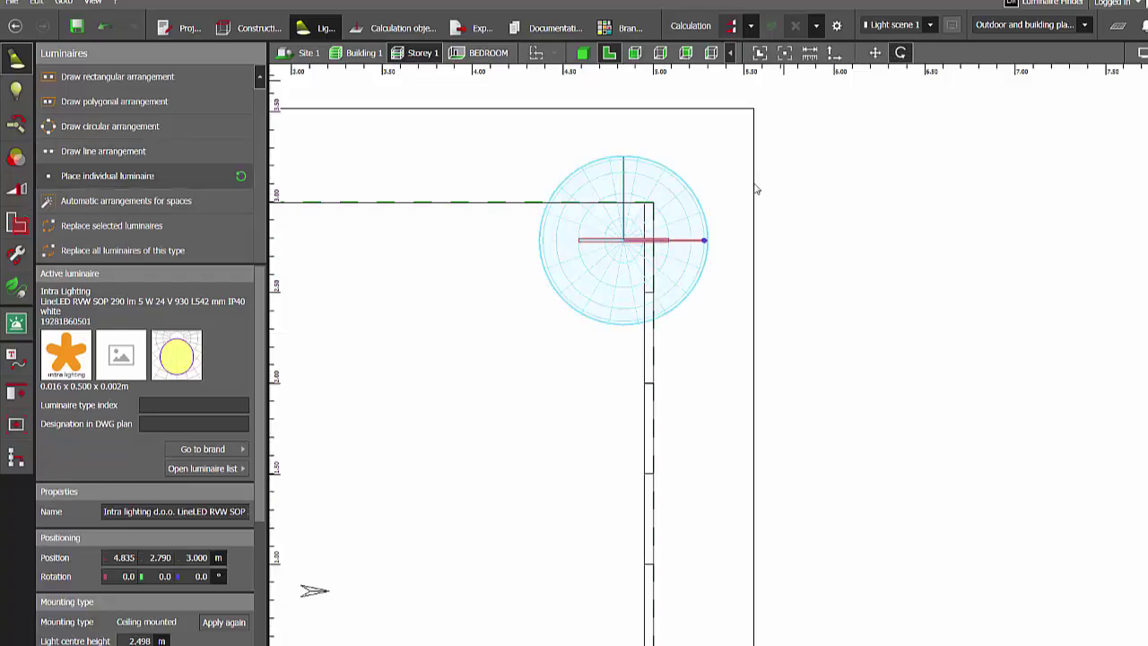
left_click_drag(704, 245, 635, 349)
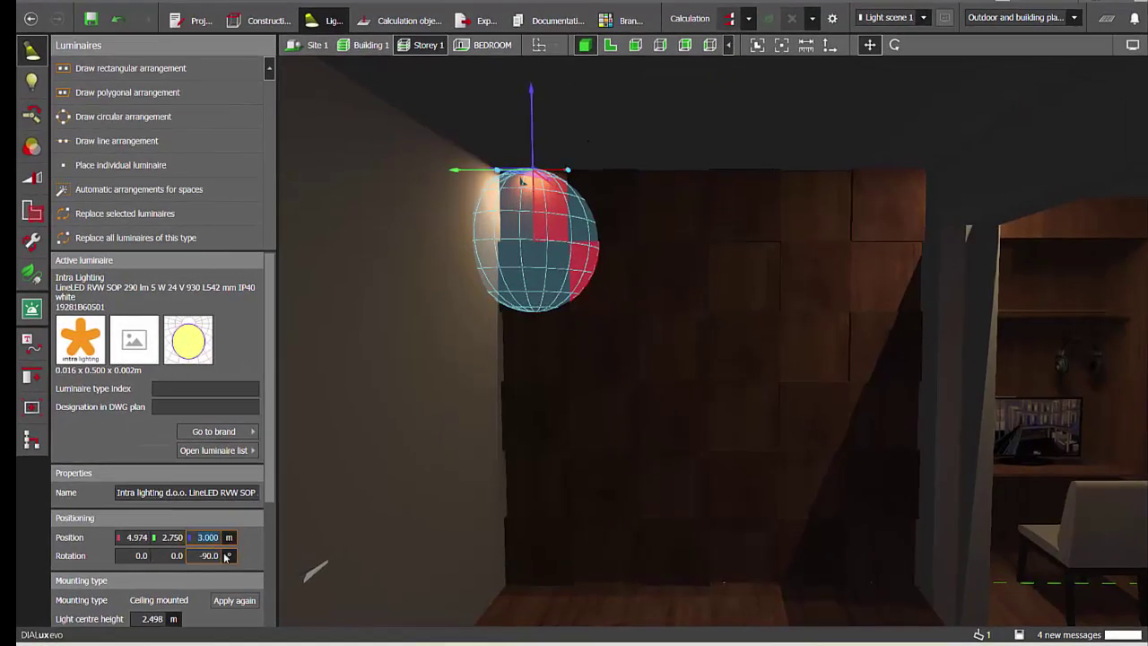
Set the luminaire's height position to 0.500 m and its Y rotation to 180° so it shines upwards
key("Return")
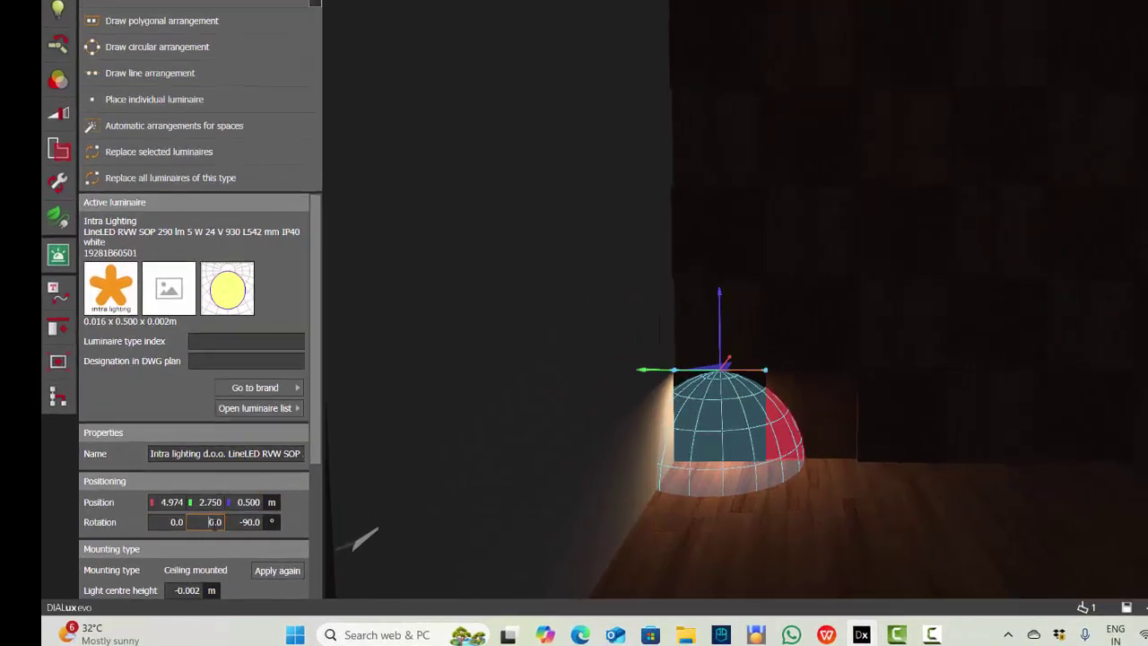
left_click(208, 534)
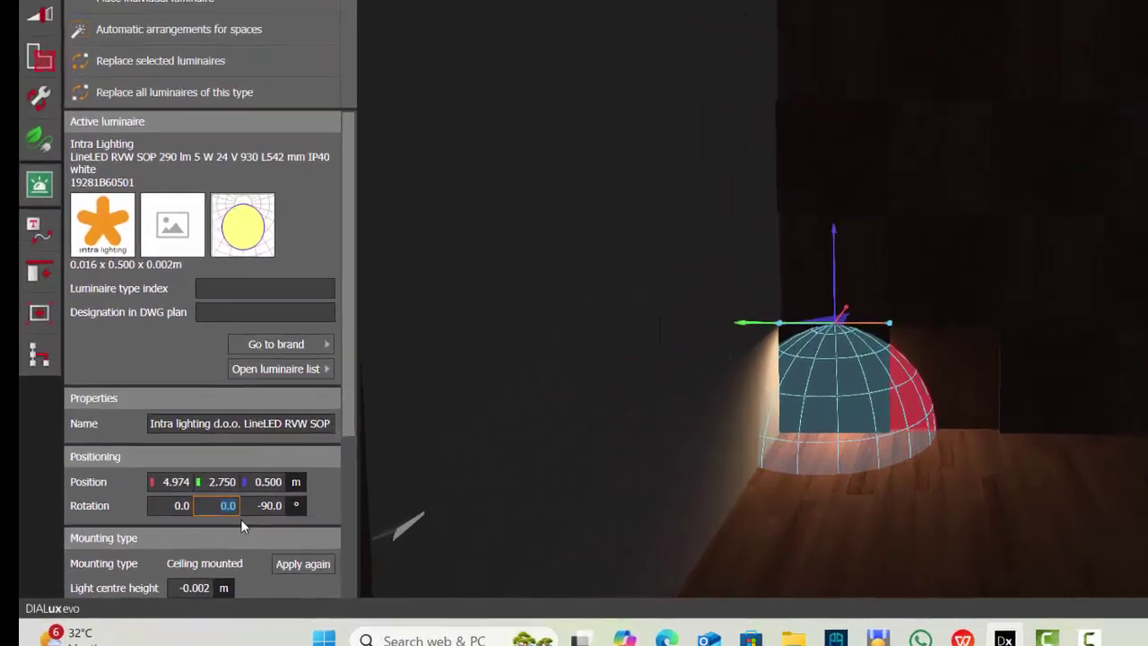
type("180")
key("Return")
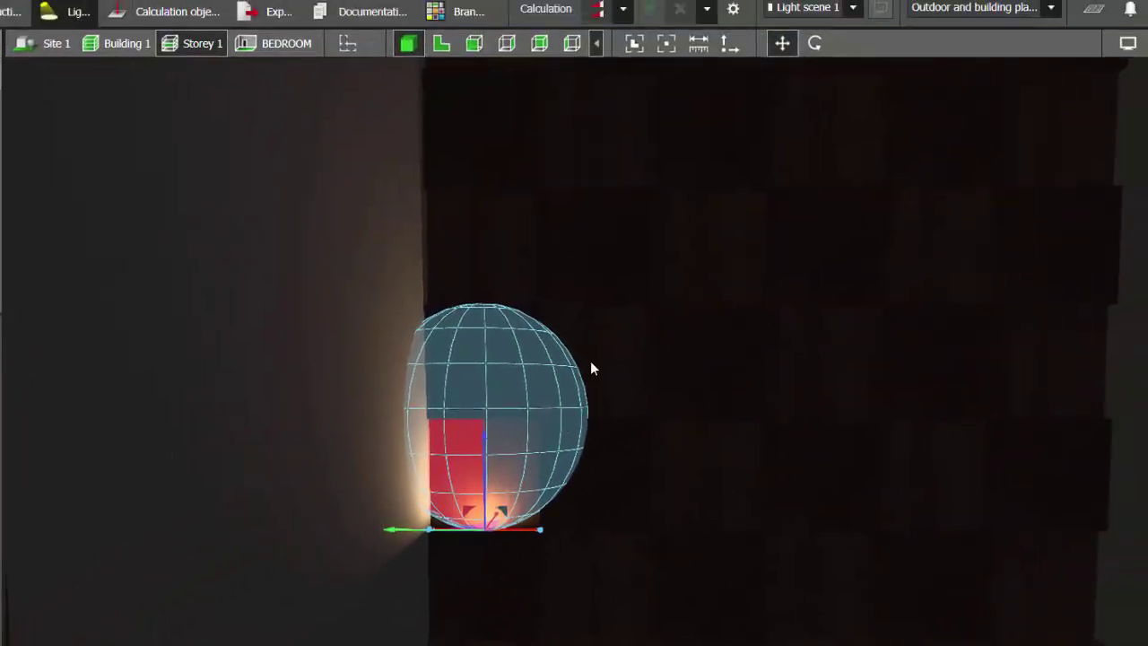
Turn off the live light visualisation in the 3D view's display options
left_click(1127, 43)
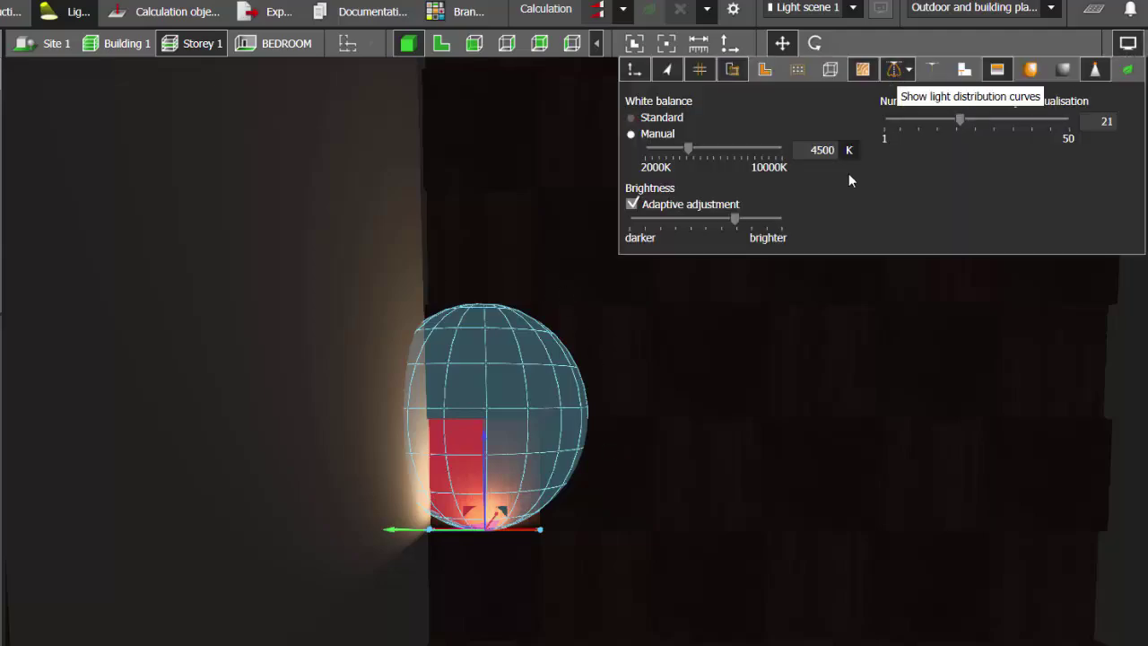
left_click(896, 72)
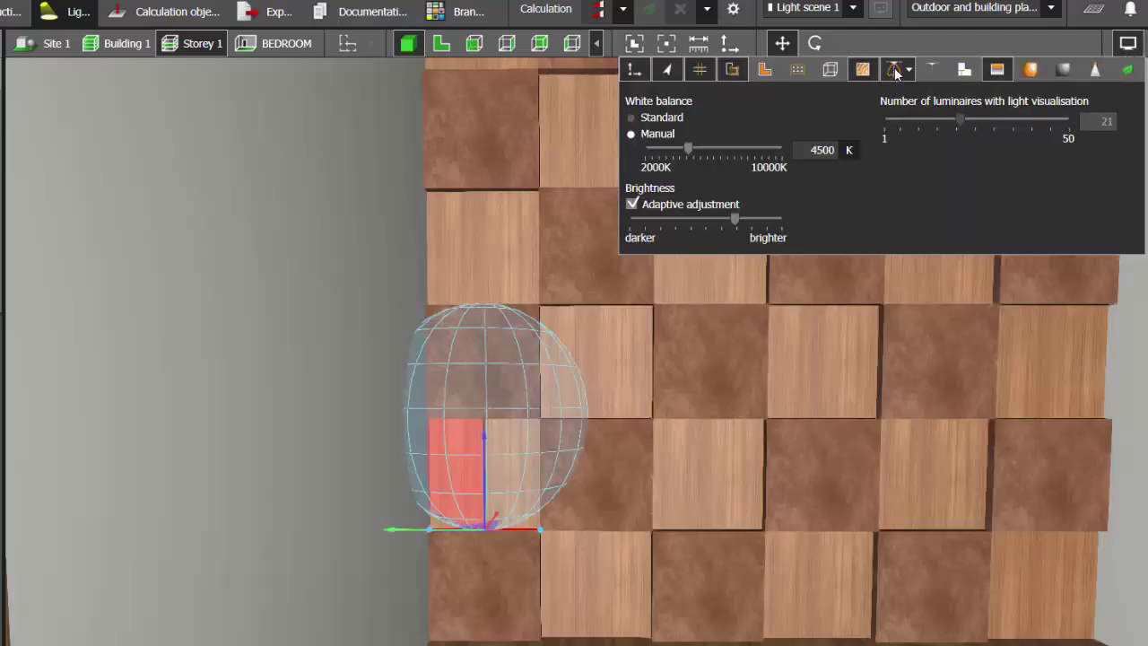
left_click(612, 600)
Copy the luminaire onto the bottom row's third platform and align it with the platform's ends in plan view
left_click(507, 556)
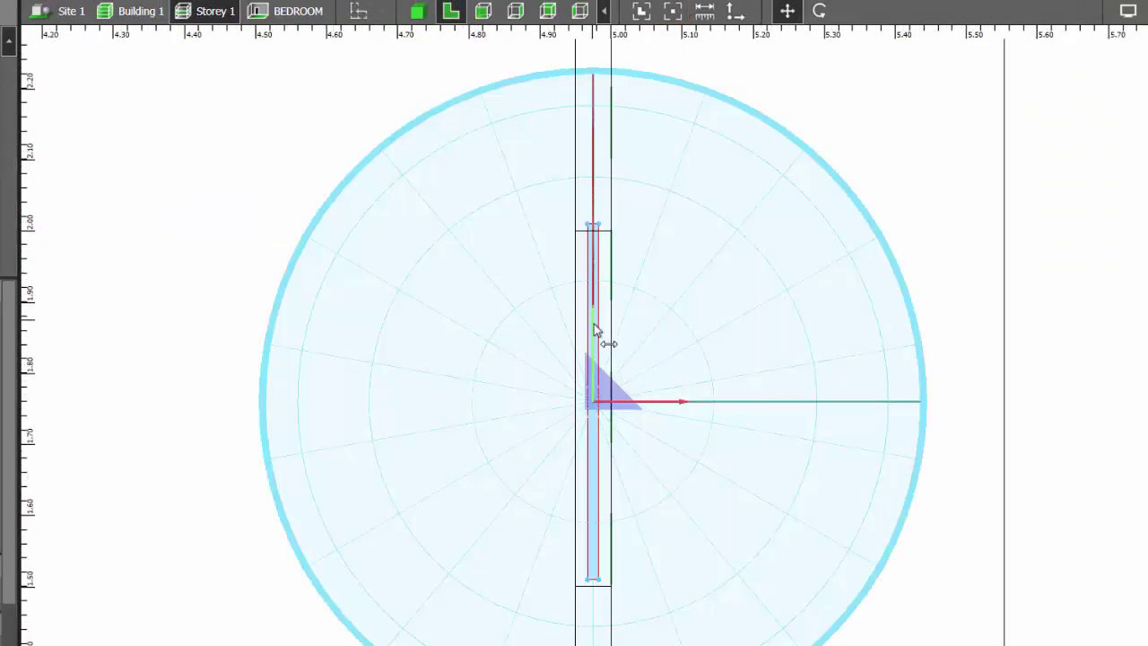
scroll(597, 318, "down", 1)
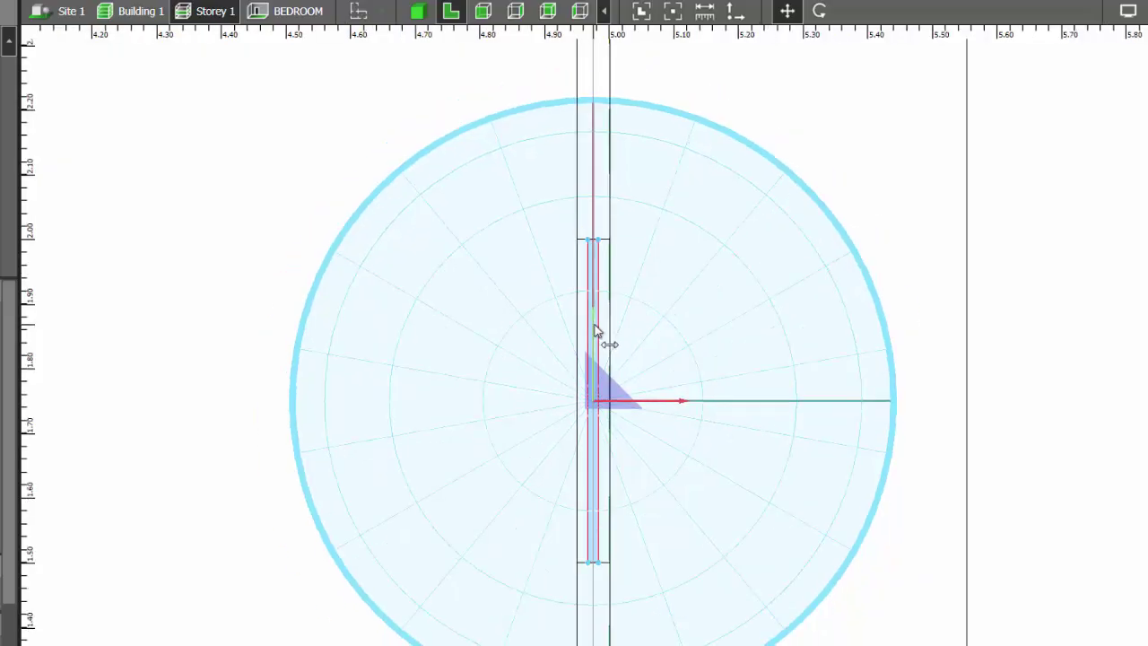
left_click(417, 11)
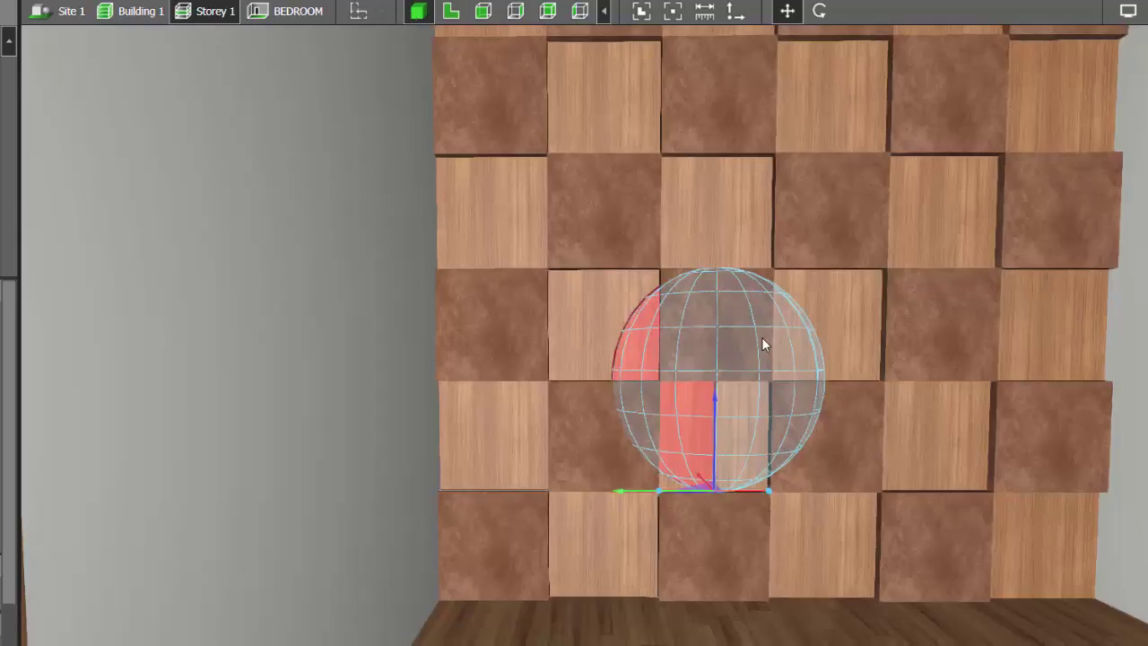
Copy the luminaire again onto the bottom row's fifth platform and align it in plan view
left_click_drag(645, 490, 831, 479)
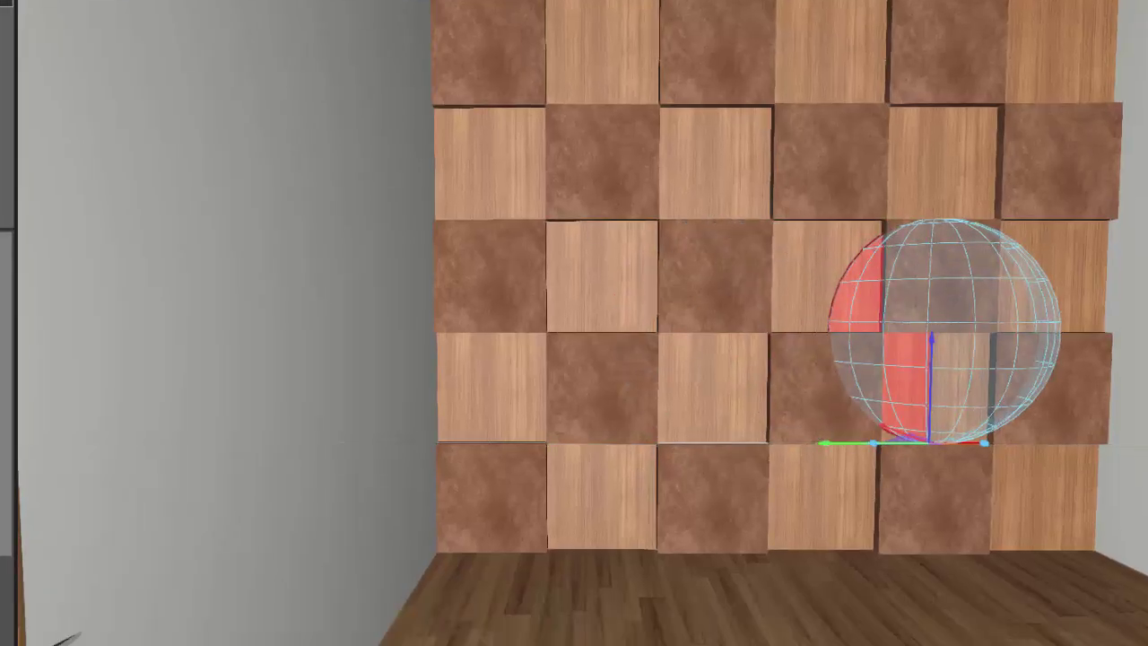
left_click(451, 11)
scroll(824, 180, "up", 8)
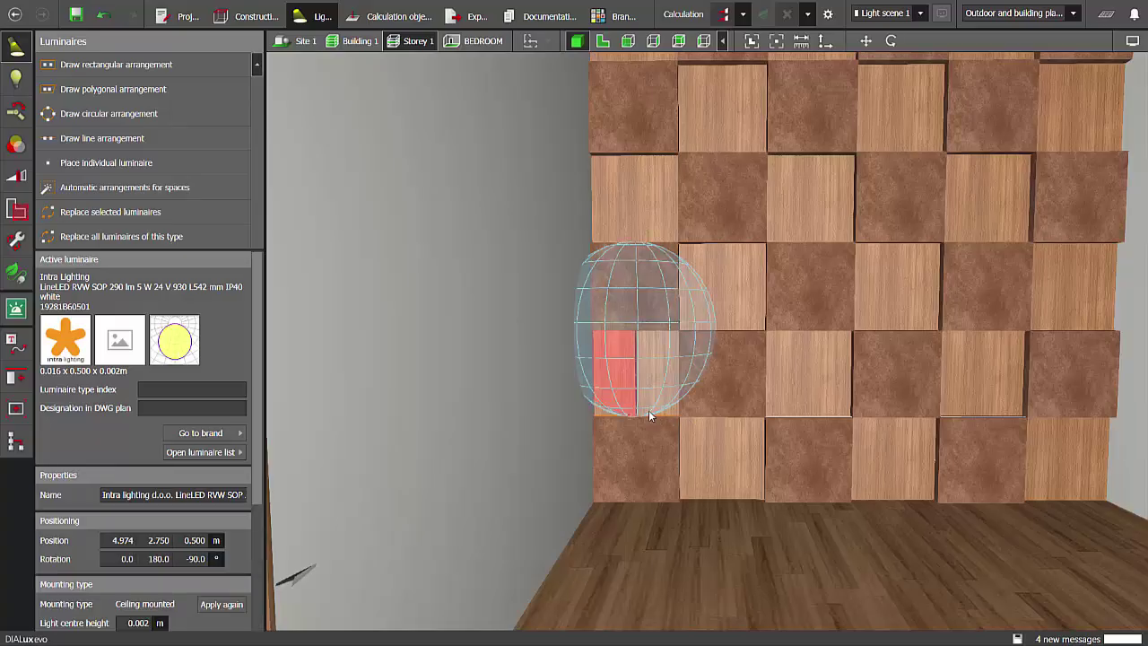
Copy the bottom row's three luminaires straight up onto the third row's platforms and align them at height 1.498 m in side view
left_click(808, 415)
left_click(966, 414)
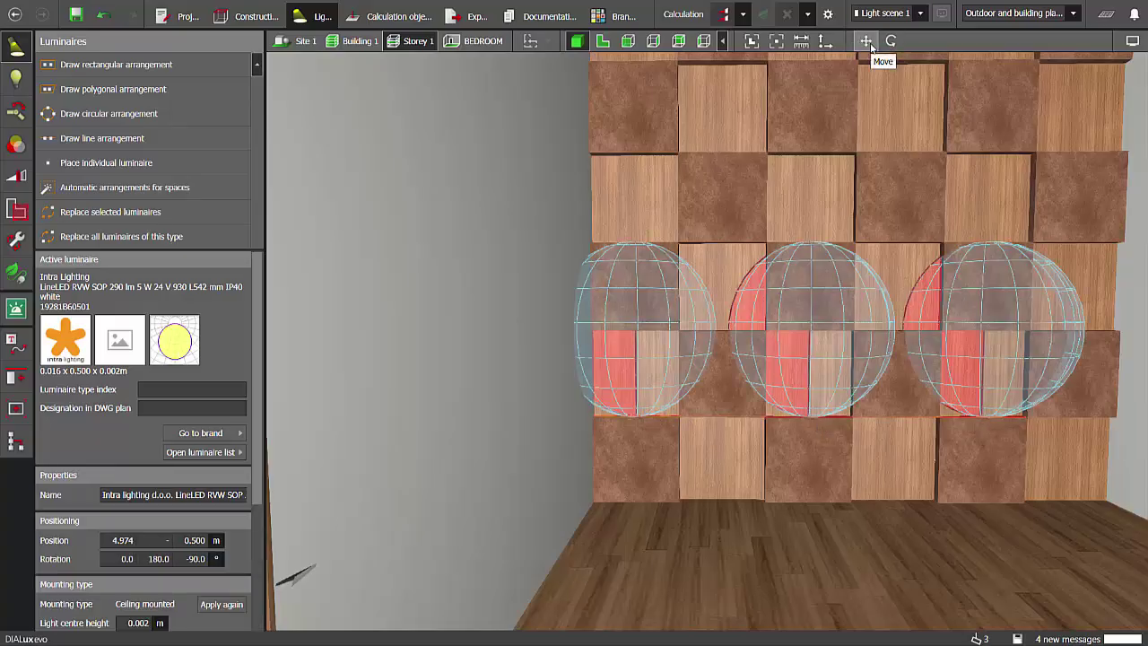
left_click(867, 43)
left_click_drag(809, 341, 816, 184)
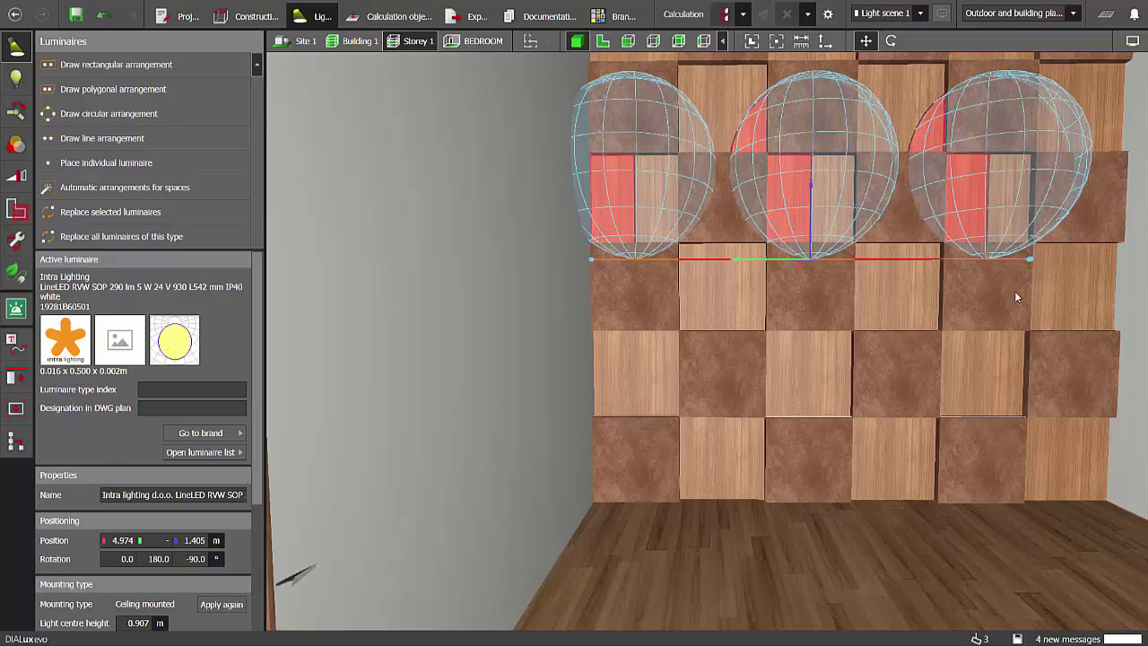
left_click_drag(808, 191, 814, 168)
left_click(628, 41)
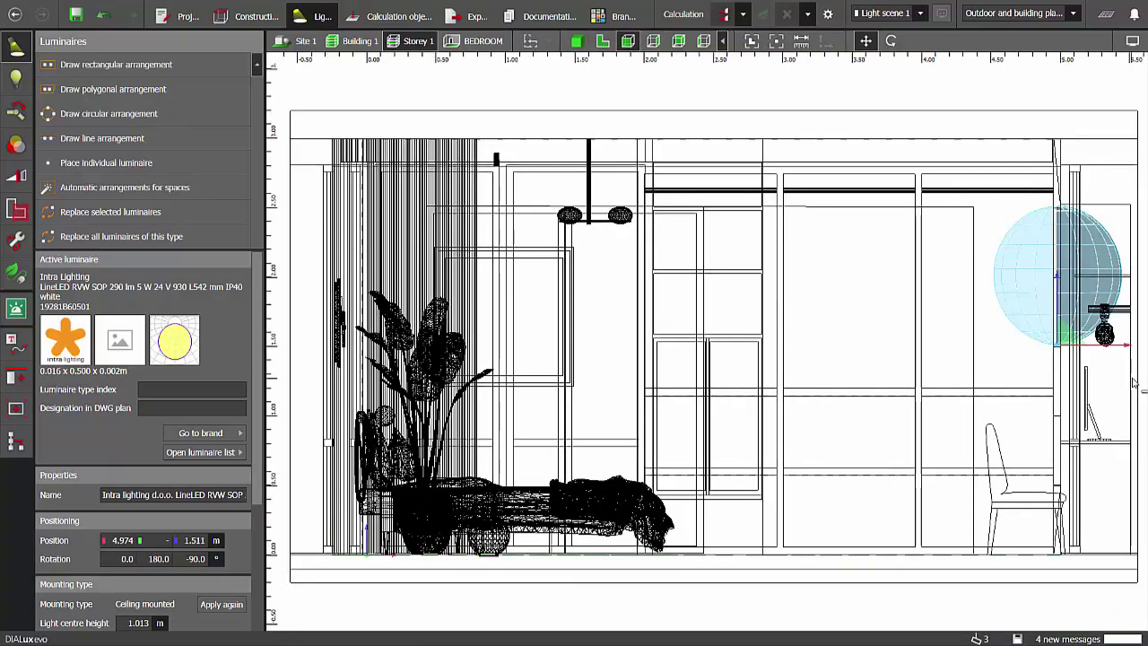
scroll(1002, 274, "up", 3)
scroll(876, 335, "up", 5)
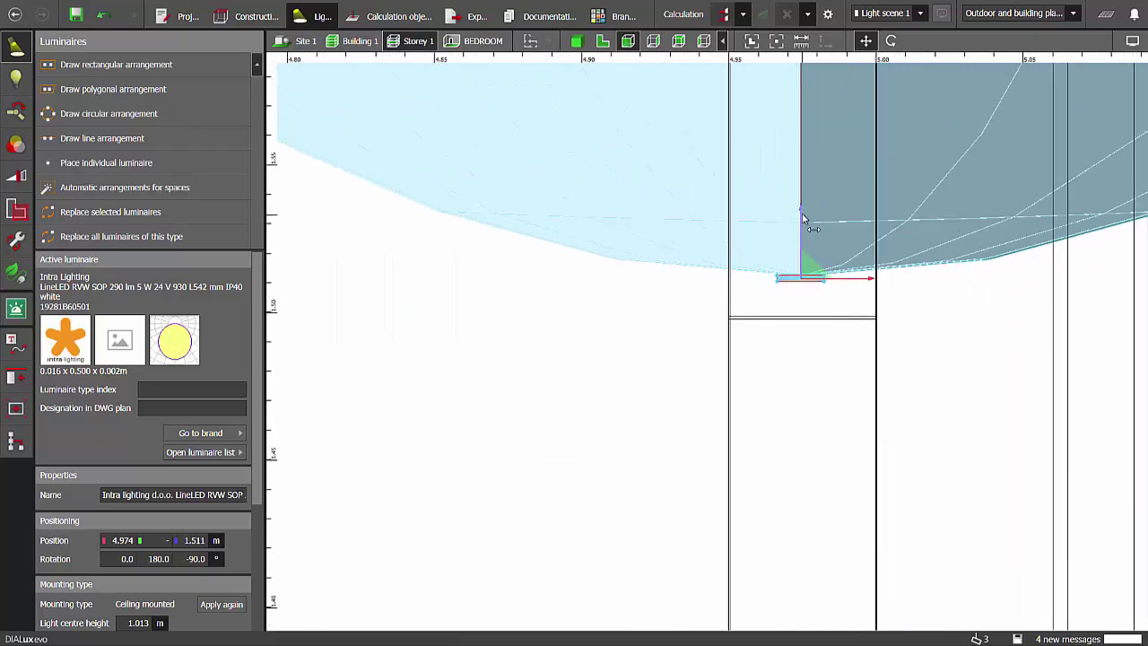
left_click_drag(804, 218, 800, 261)
Copy the three horizontal luminaires again from the third row onto the tops of the fifth row's raised platforms
left_click(577, 40)
scroll(671, 458, "down", 3)
scroll(816, 267, "up", 3)
key("ctrl+v")
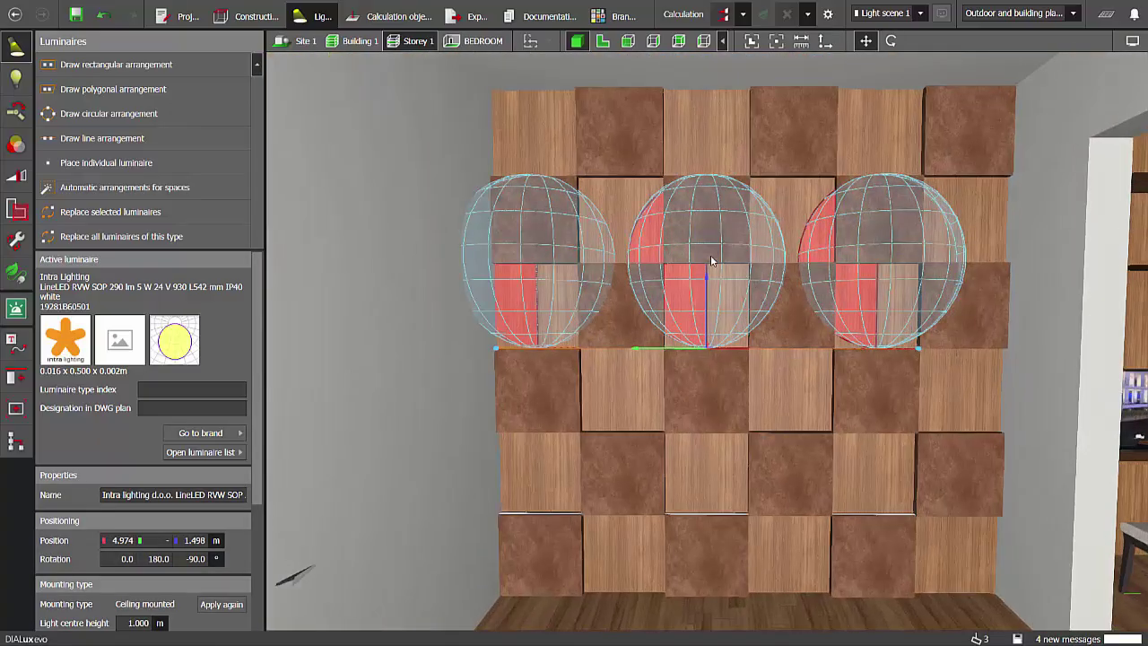
left_click_drag(708, 271, 719, 96)
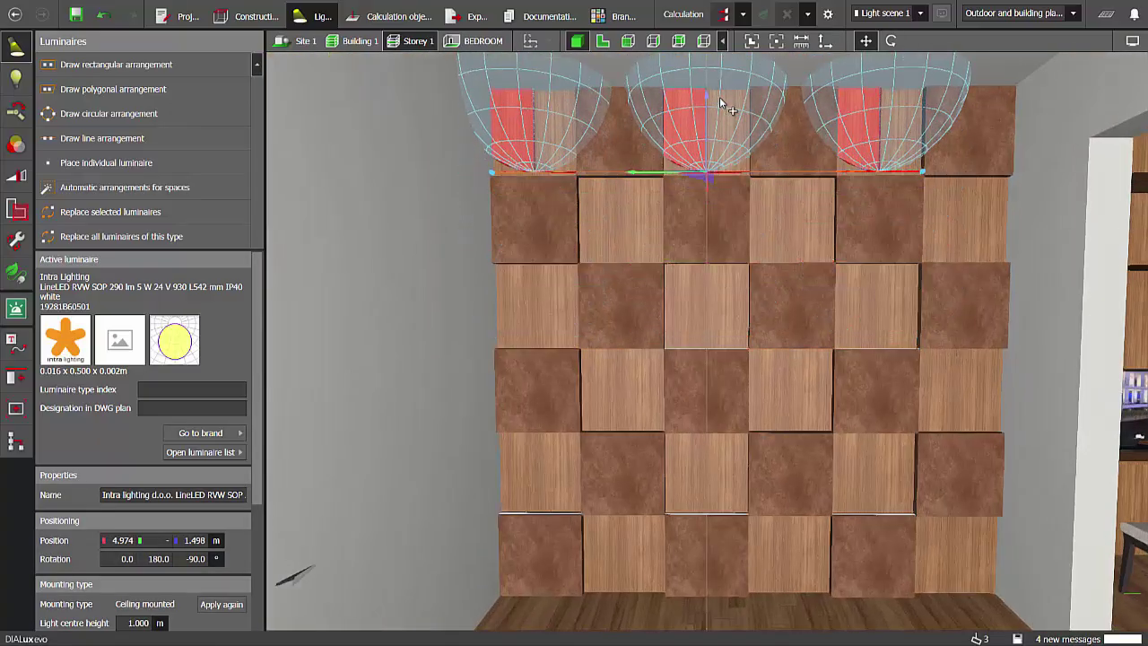
left_click(678, 40)
scroll(690, 243, "up", 10)
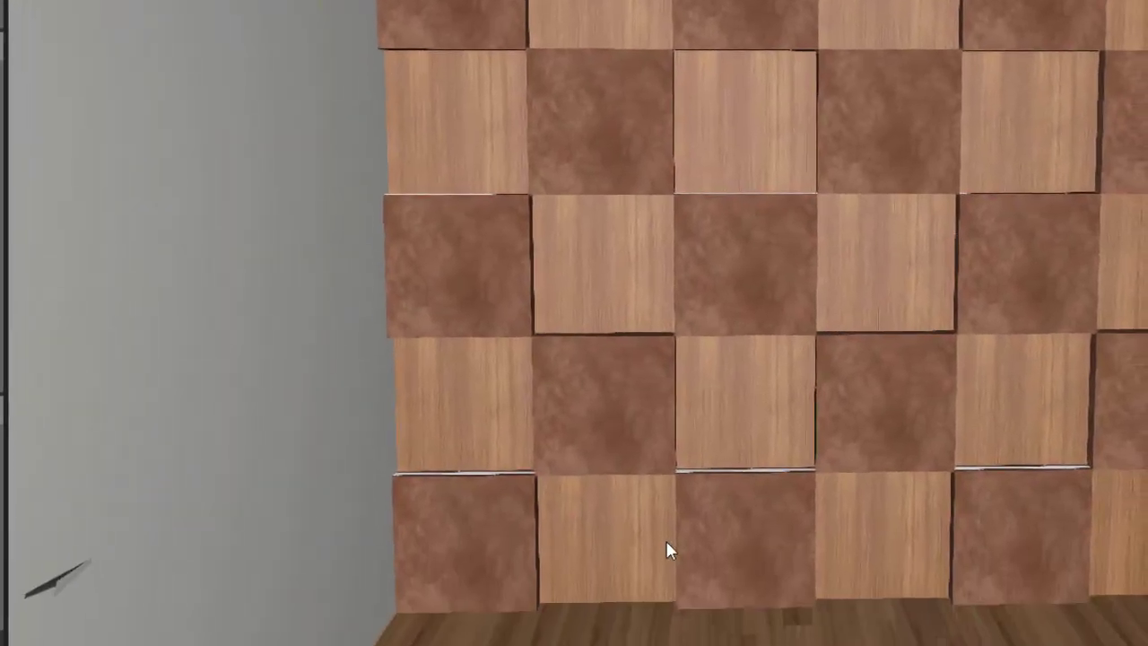
Copy the bottom row's first luminaire, rotate the copy upright to a Y rotation of -90°, and lower it to height 0.258 m
key("ctrl+z")
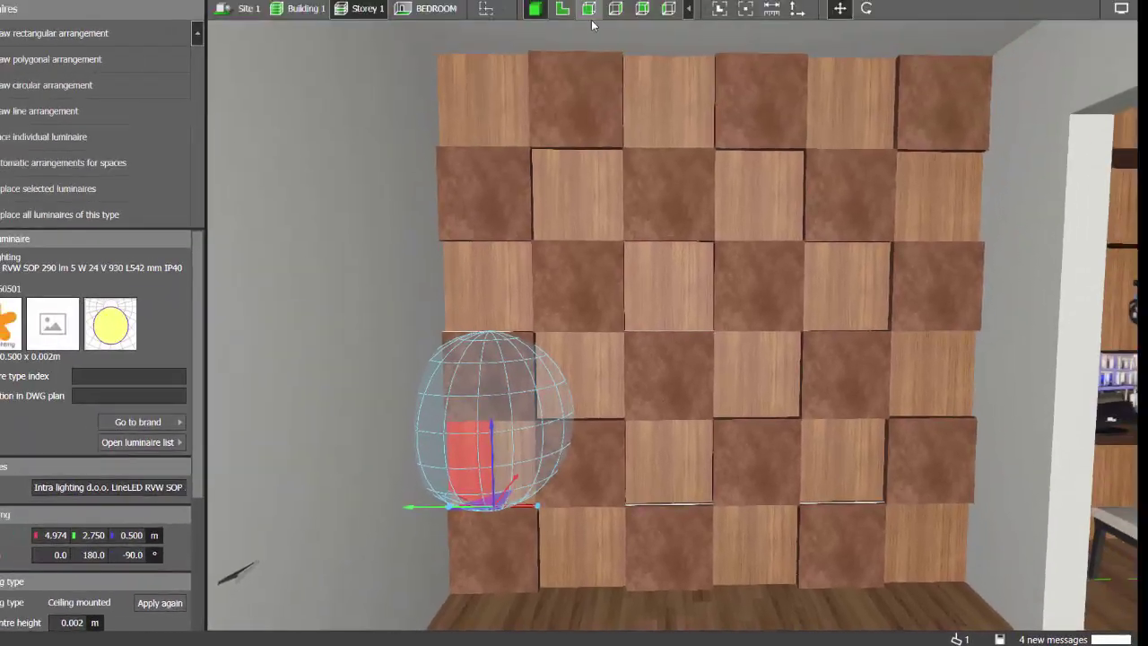
left_click(591, 10)
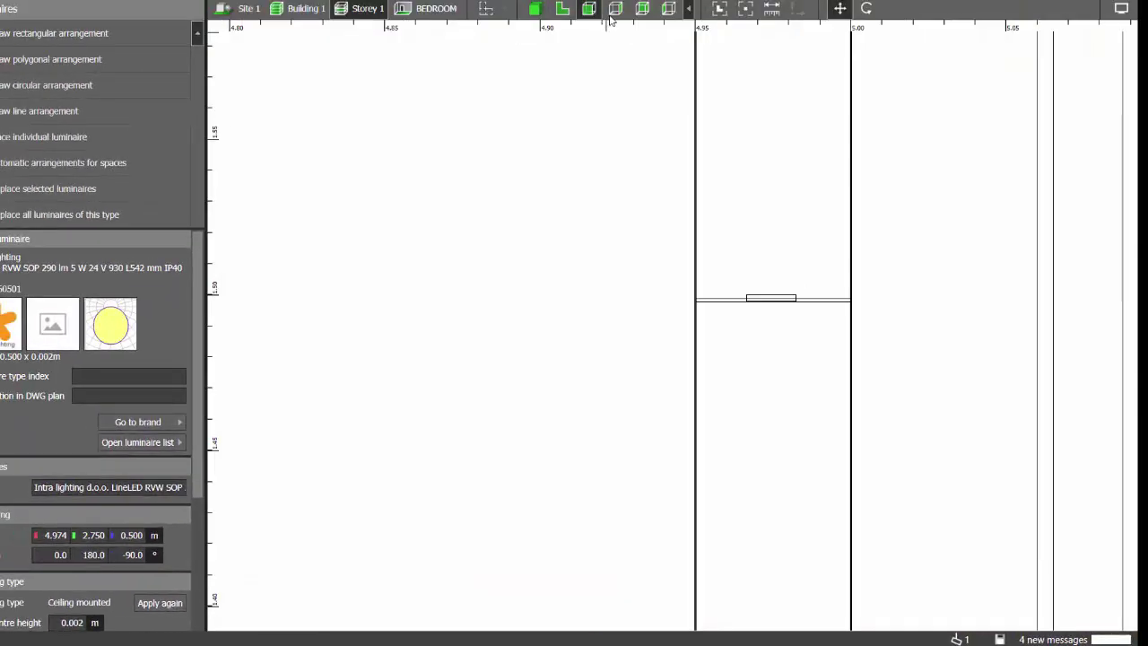
left_click(622, 12)
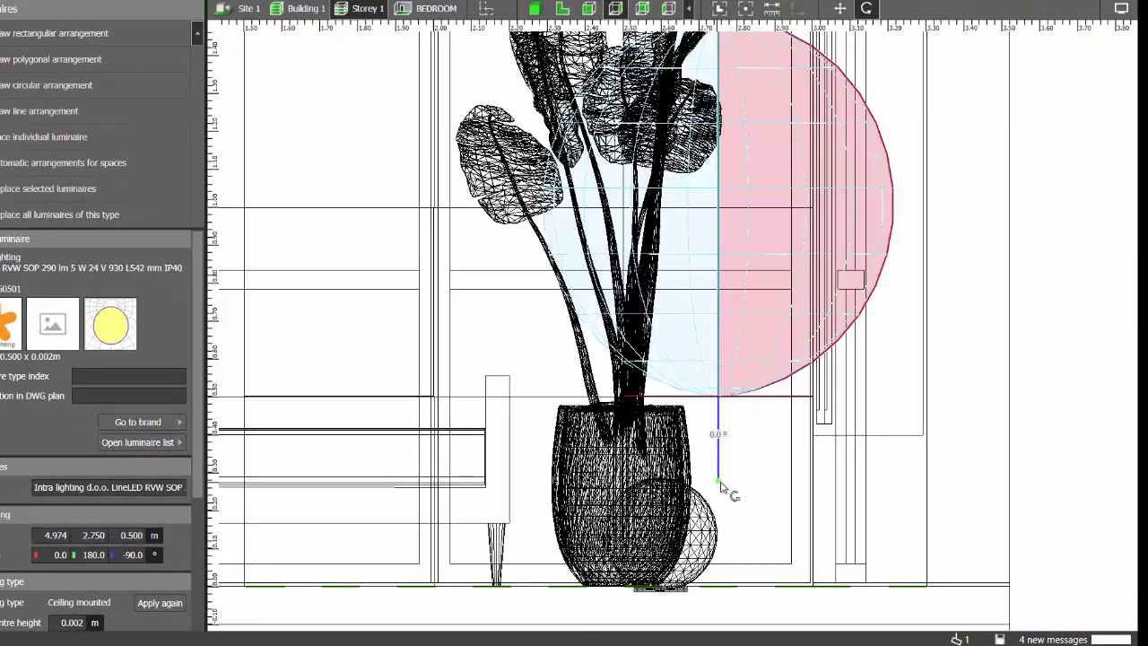
left_click_drag(731, 479, 782, 399)
left_click(839, 9)
left_click_drag(718, 517, 723, 422)
Move the upright luminaire in plan view to Y position 2.502 m, against the side edge of the first platform
left_click(565, 9)
scroll(628, 430, "down", 2)
scroll(647, 158, "up", 8)
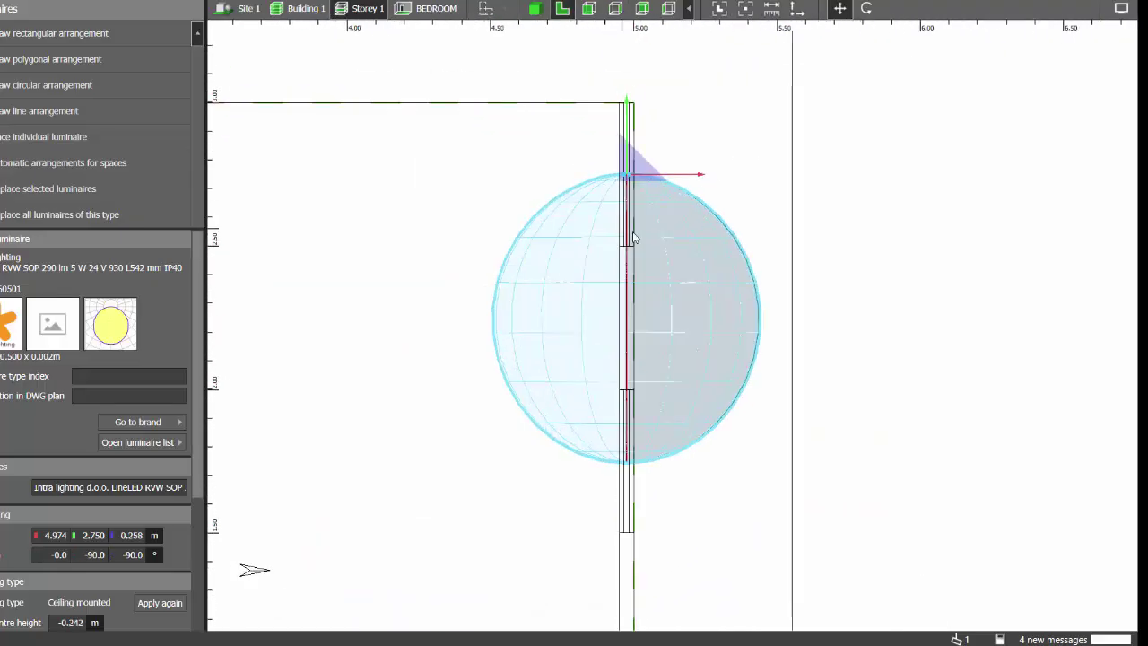
left_click_drag(601, 148, 604, 336)
scroll(607, 413, "up", 5)
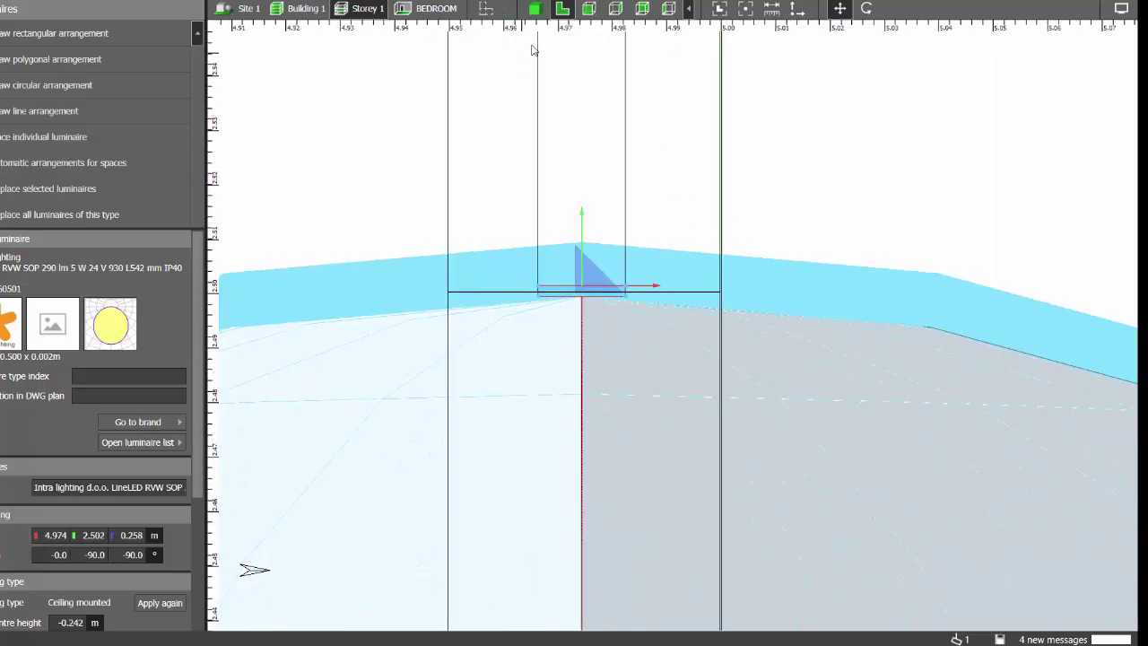
Copy the upright luminaire to the side of the bottom row's third platform and align it with the platform edge in plan view
left_click(534, 8)
left_click(557, 567)
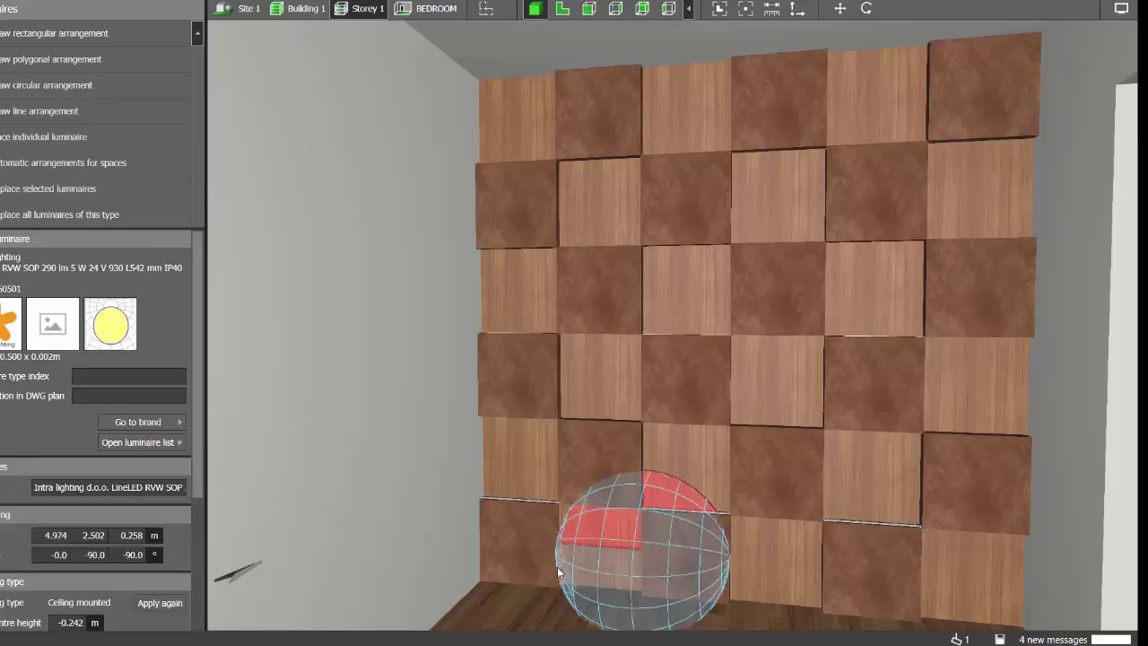
left_click(557, 567)
left_click(556, 567)
left_click_drag(496, 539, 622, 548)
left_click(575, 17)
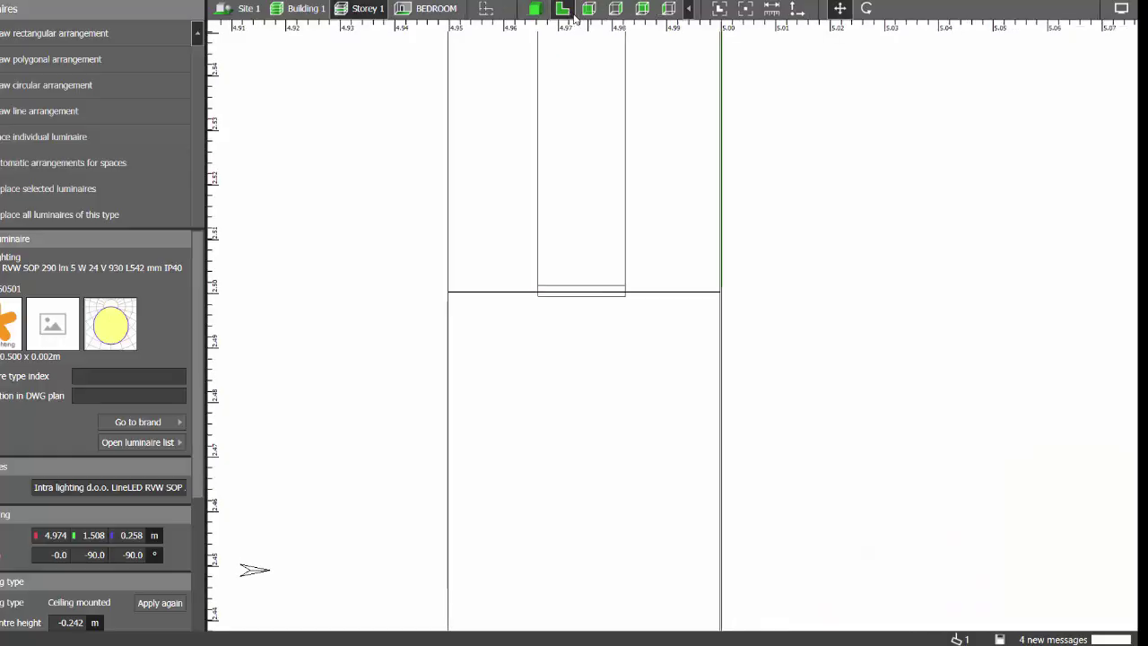
left_click(745, 9)
left_click_drag(721, 317, 741, 354)
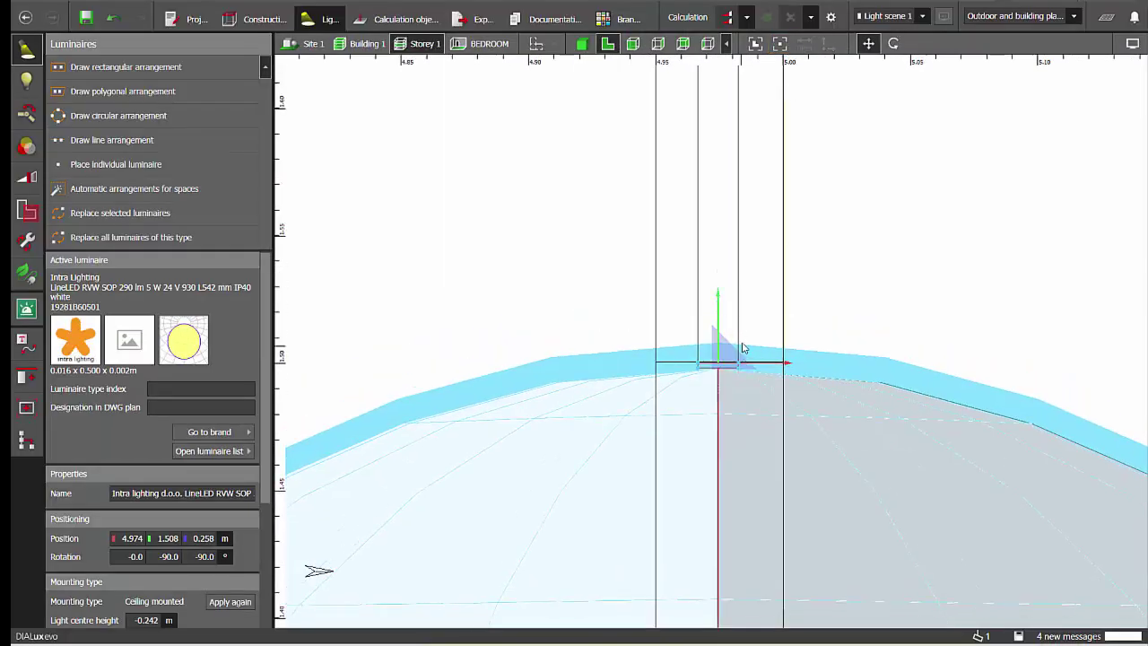
scroll(727, 361, "up", 4)
left_click_drag(692, 298, 692, 288)
Copy the upright luminaire to the side of the bottom row's fifth platform and align it with the platform edge in plan view
left_click(577, 70)
left_click(643, 210)
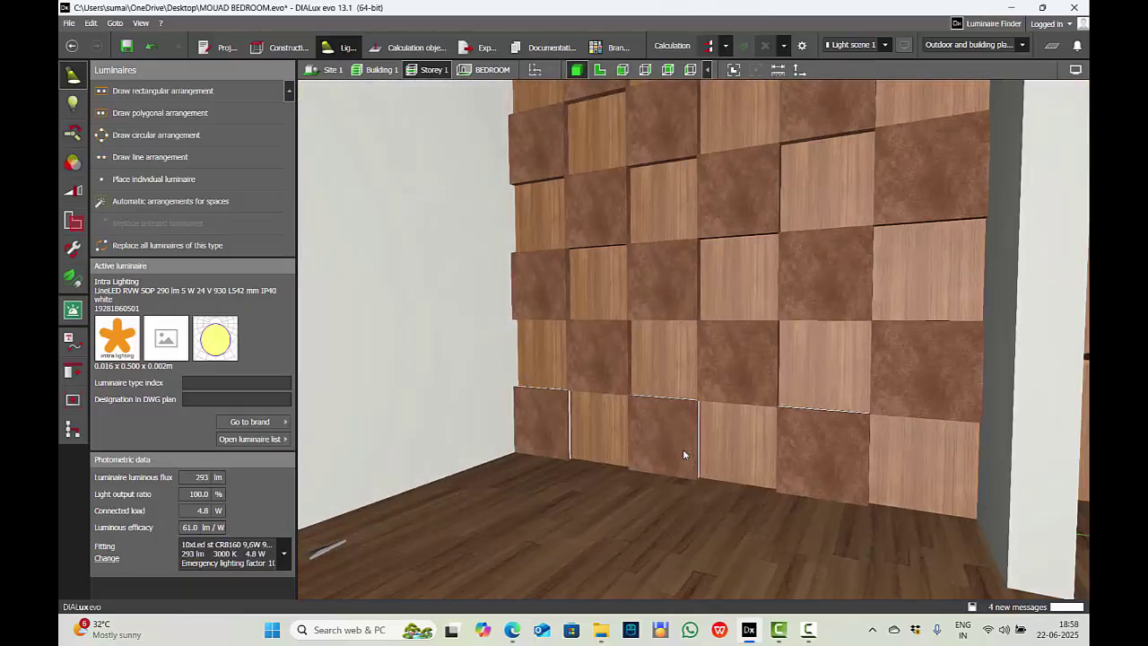
left_click(706, 460)
left_click(716, 466)
left_click(701, 459)
left_click_drag(653, 436, 790, 447, "ctrl")
left_click(599, 69)
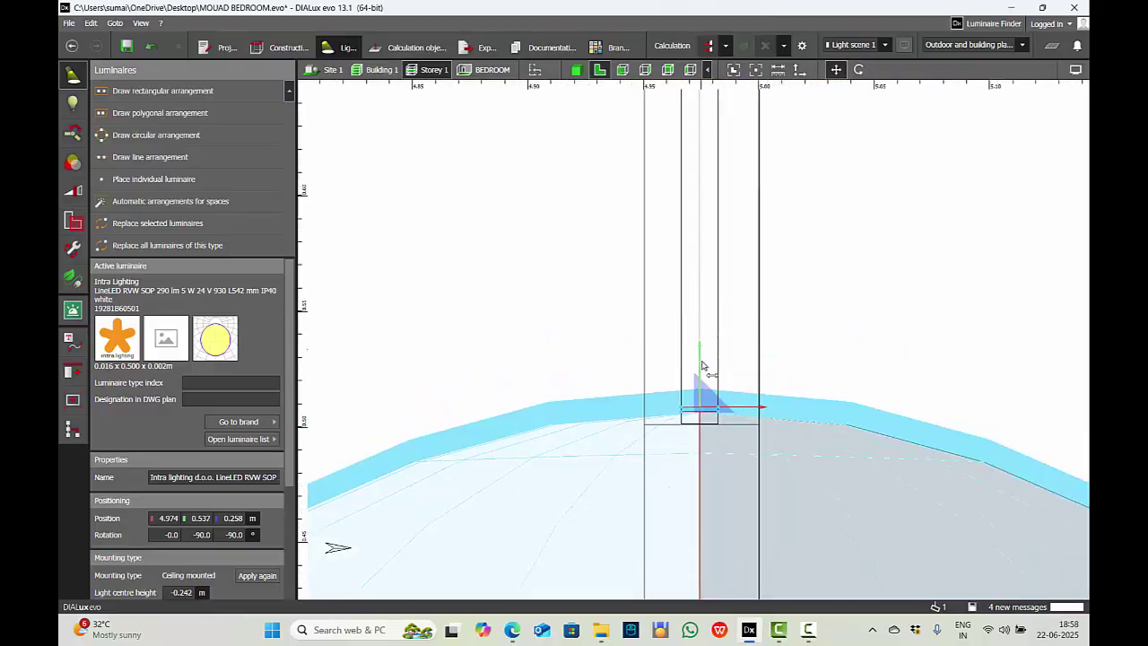
Copy the bottom row's three upright luminaires up to the third row's platforms and align them at height 1.247 m in elevation view
left_click(577, 70)
left_click(701, 443, "ctrl")
left_click(572, 424, "ctrl")
left_click(608, 335)
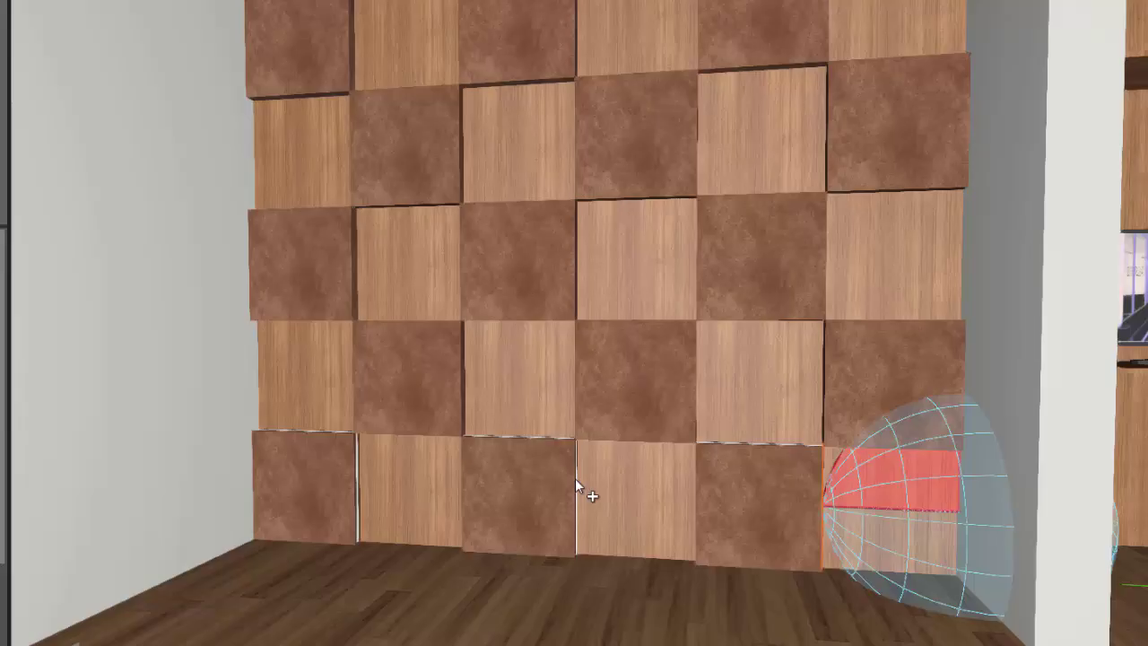
left_click(575, 485)
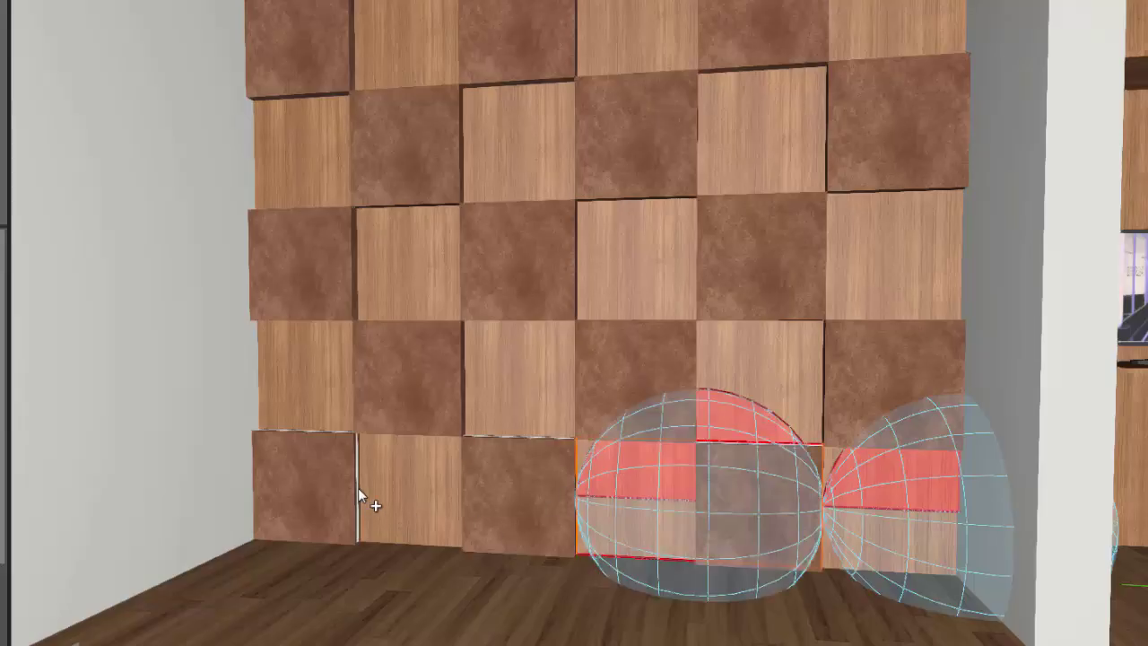
left_click(358, 490)
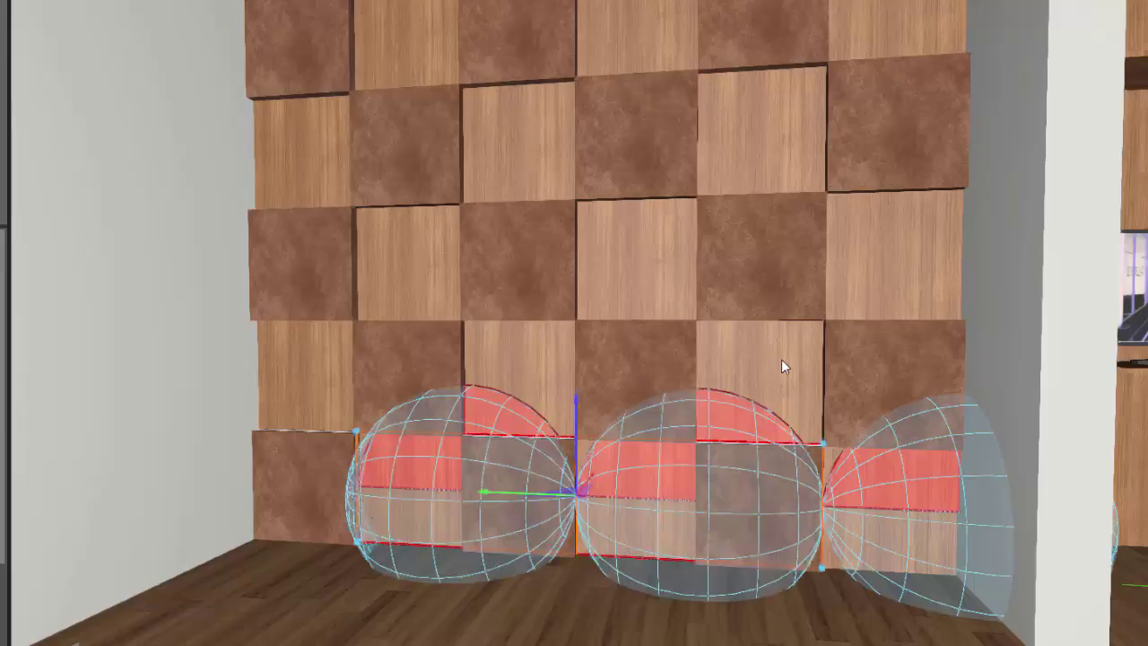
key("ctrl+v")
left_click_drag(581, 345, 614, 167)
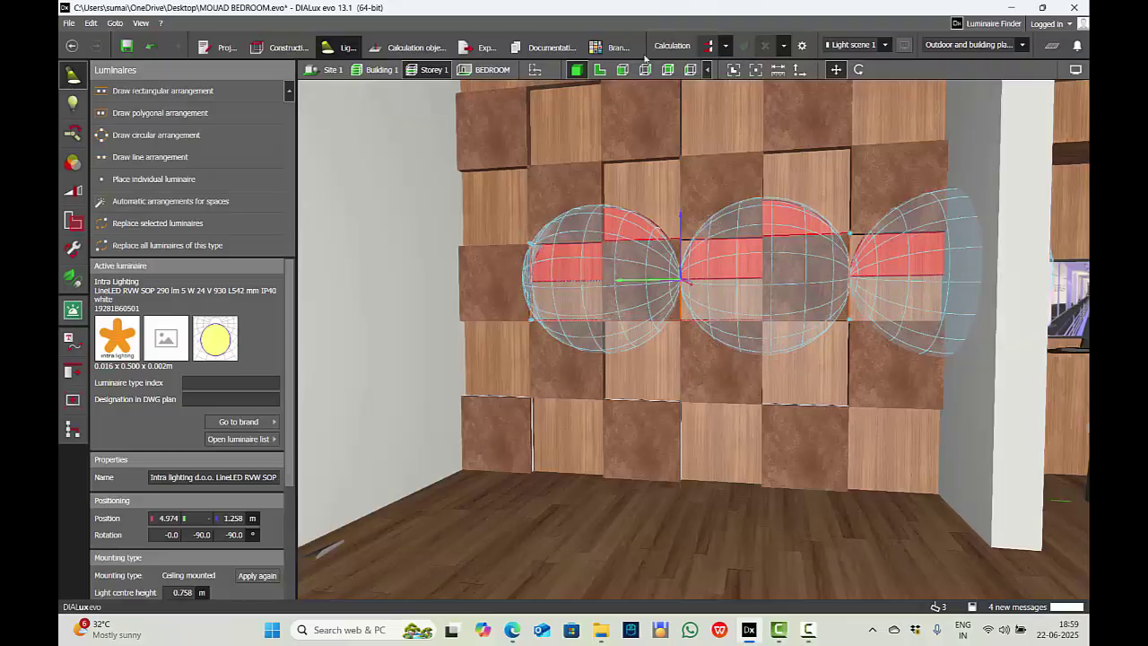
left_click(645, 69)
scroll(753, 255, "up", 4)
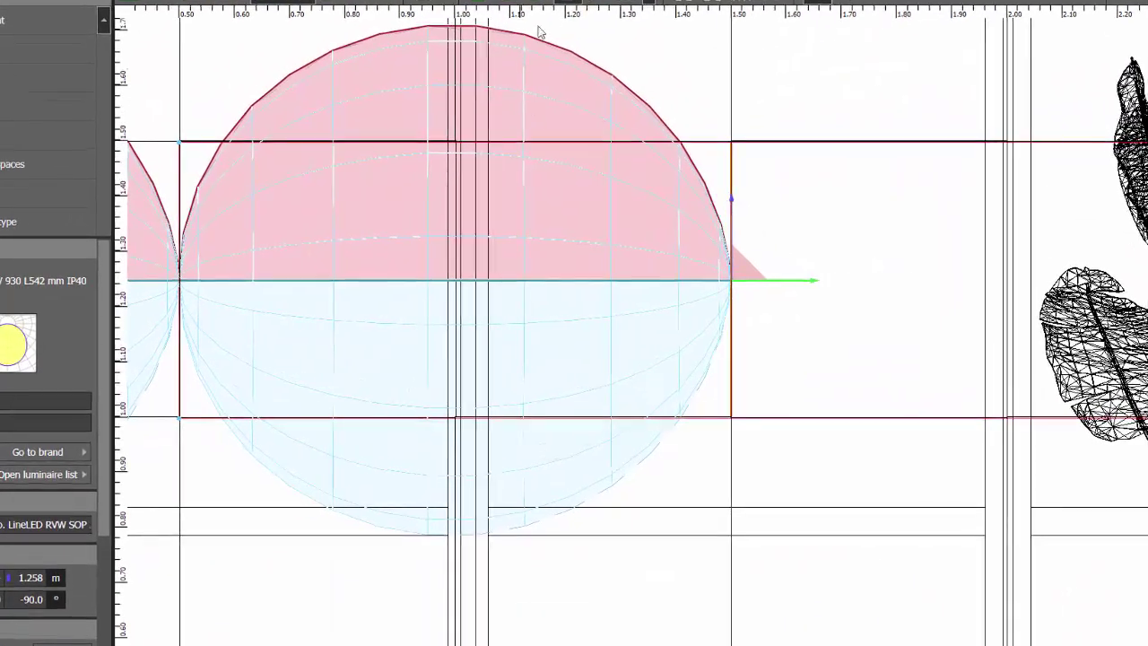
left_click(490, 1)
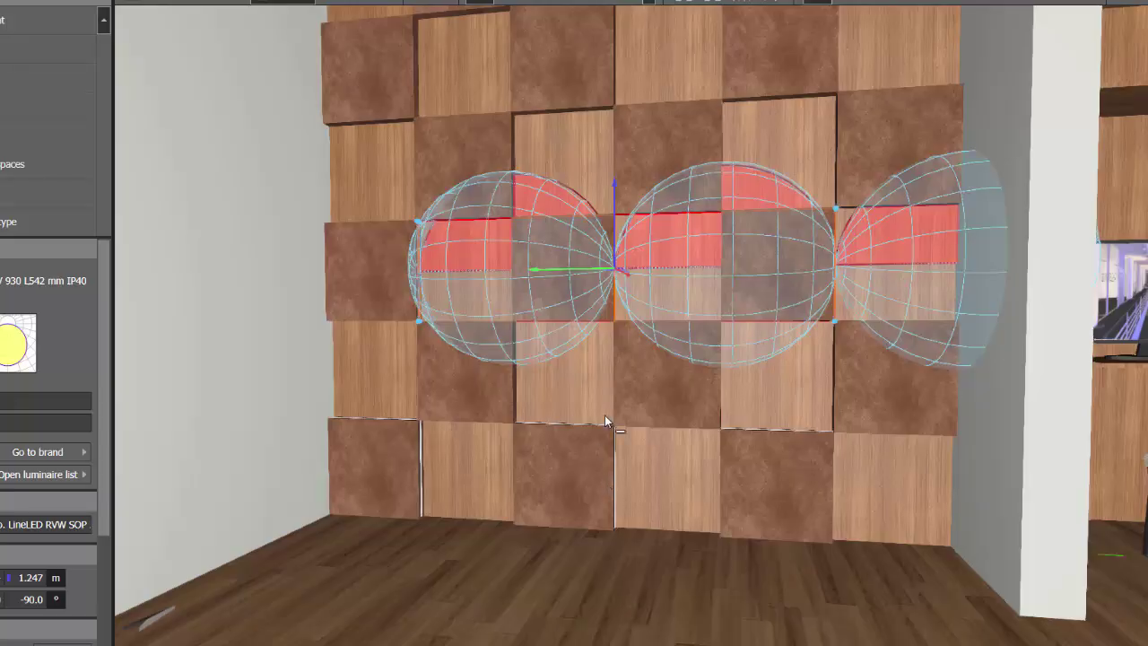
Copy the three upright luminaires up to the fifth row's platforms and align them at height 2.255 m in elevation view
left_click(640, 124)
left_click(615, 235)
left_click_drag(612, 190, 616, 104)
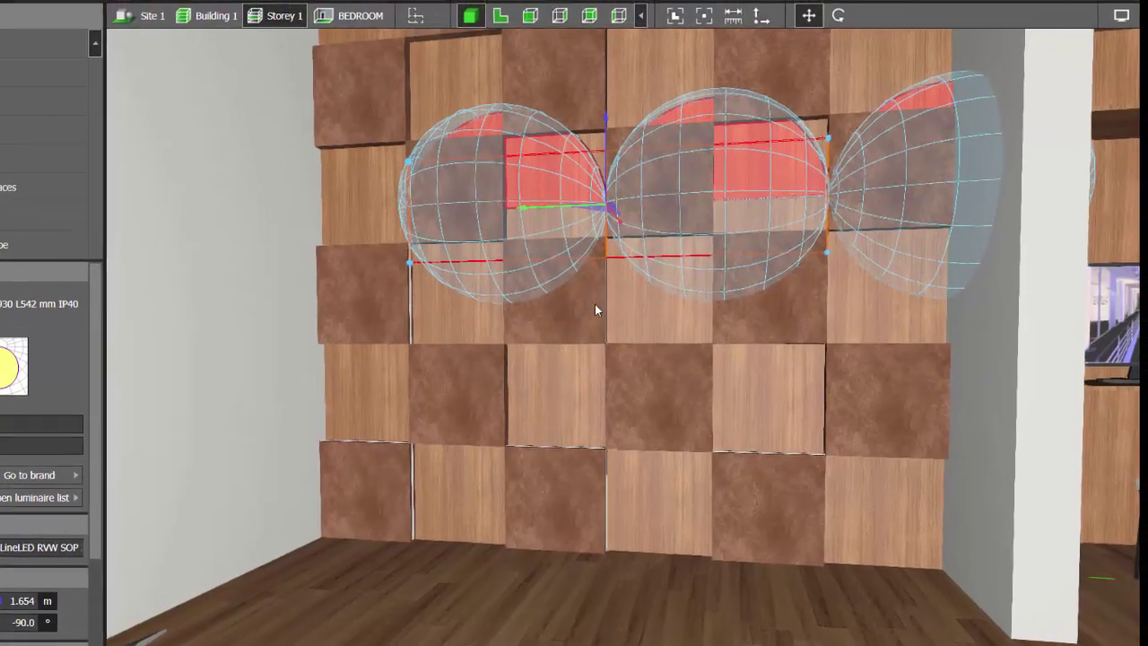
scroll(578, 502, "down", 2)
scroll(614, 127, "up", 4)
left_click_drag(613, 283, 610, 120)
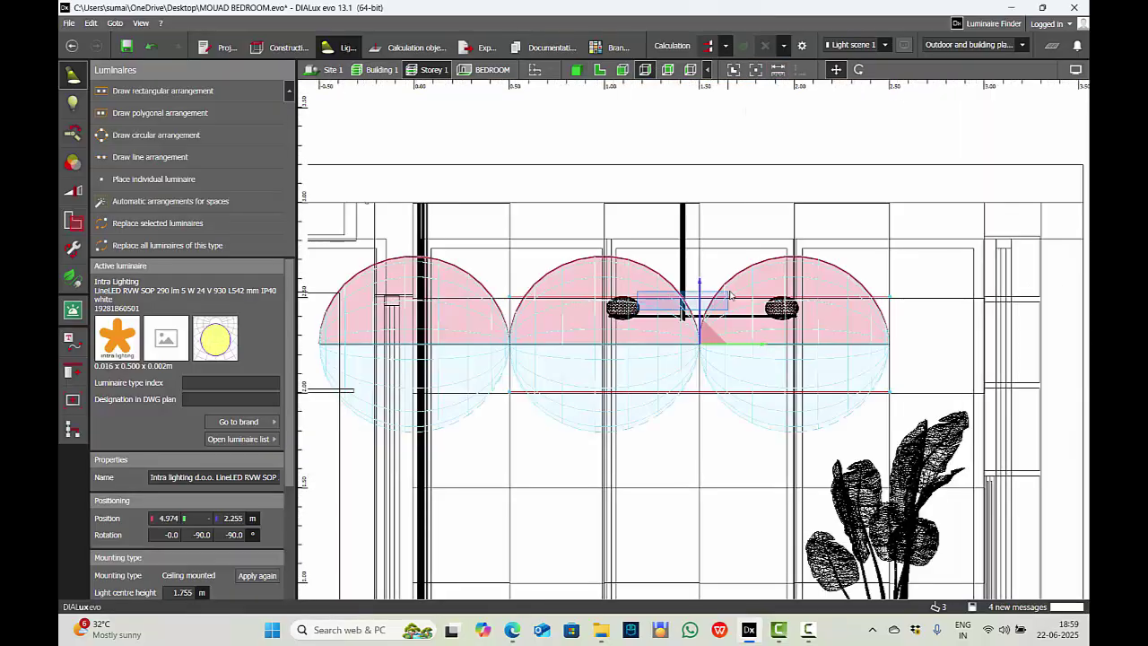
right_click(729, 294)
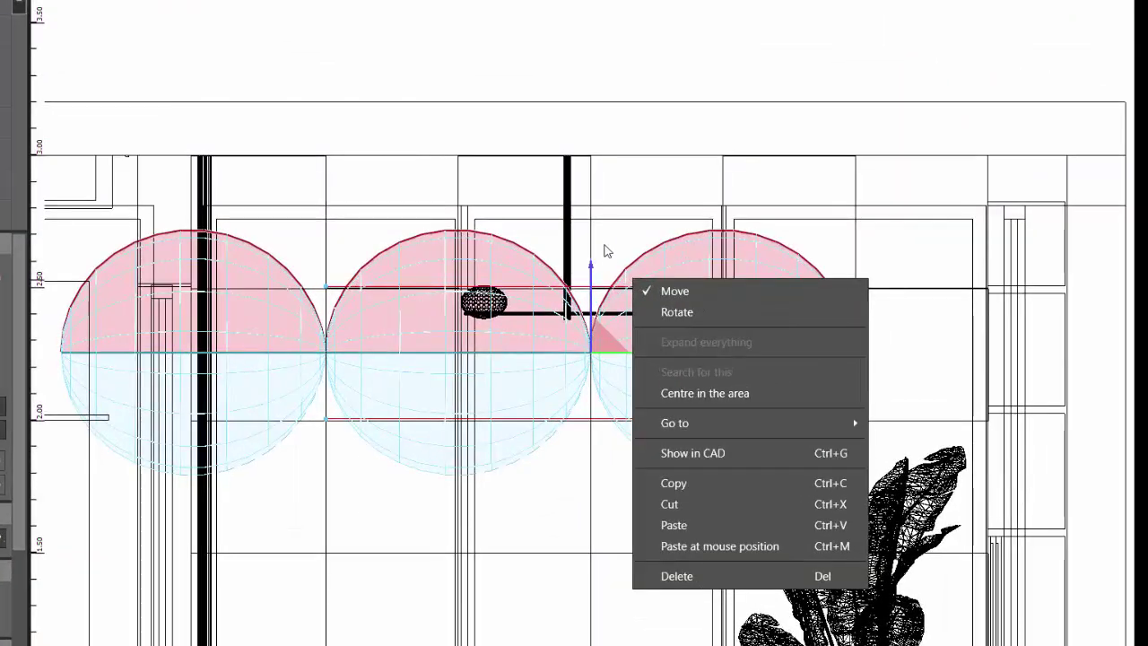
key("Escape")
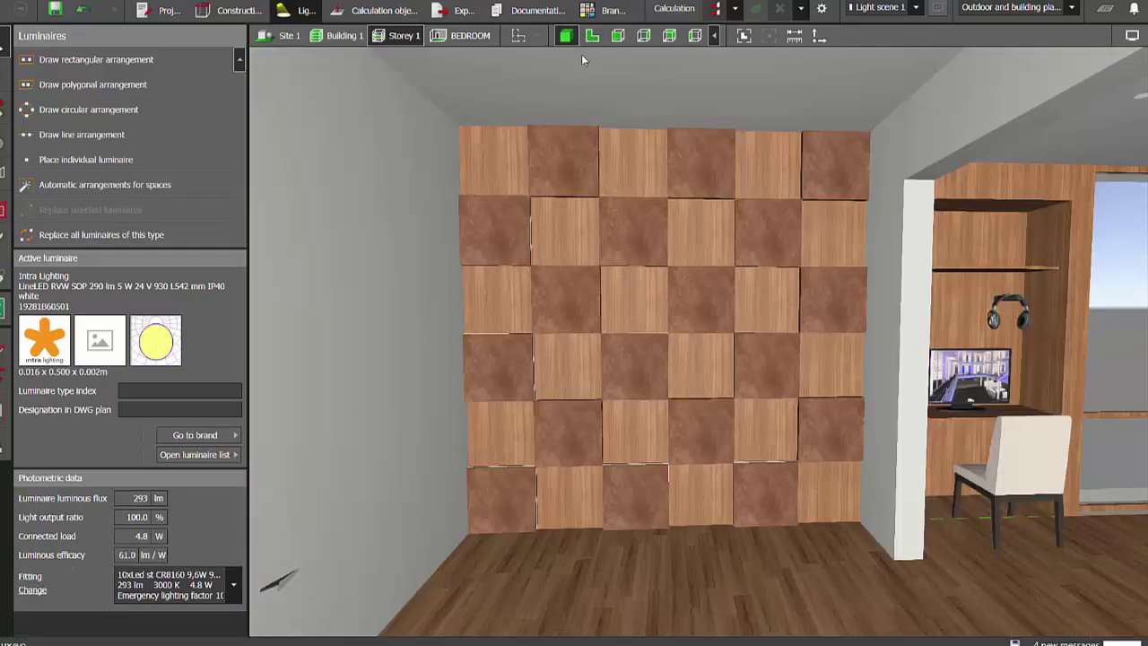
Move the sofa, side table, plant and spherical floor luminaire in plan view to stand in front of the feature wall
left_click(592, 38)
left_click_drag(630, 272, 571, 136)
left_click(228, 11)
left_click(620, 256, "ctrl")
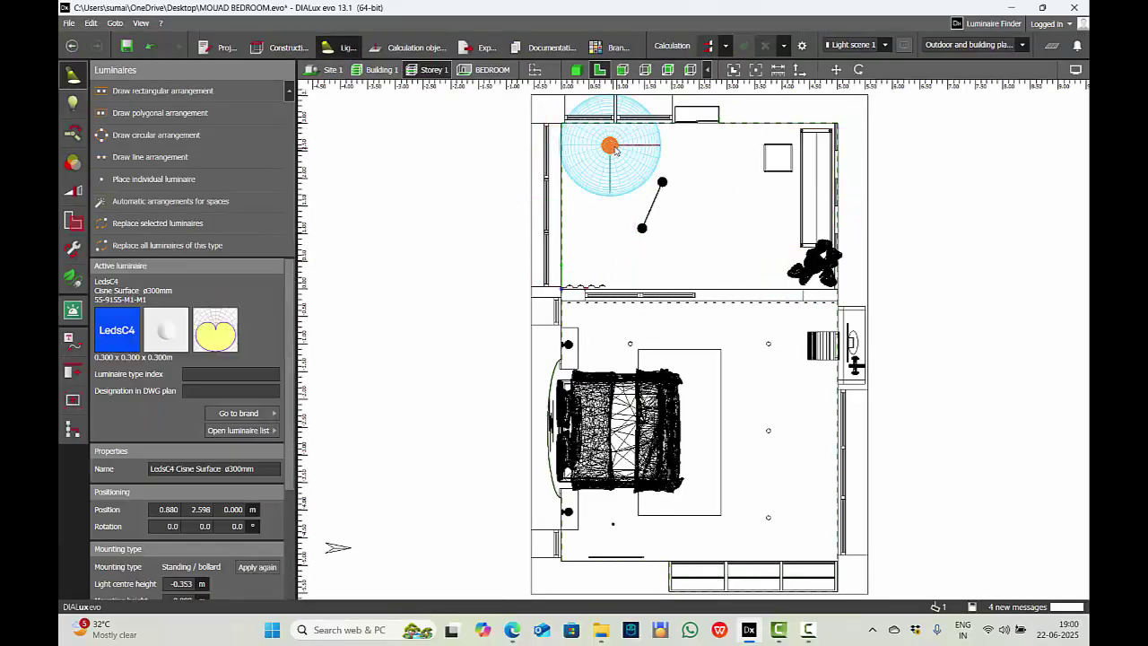
left_click(780, 260)
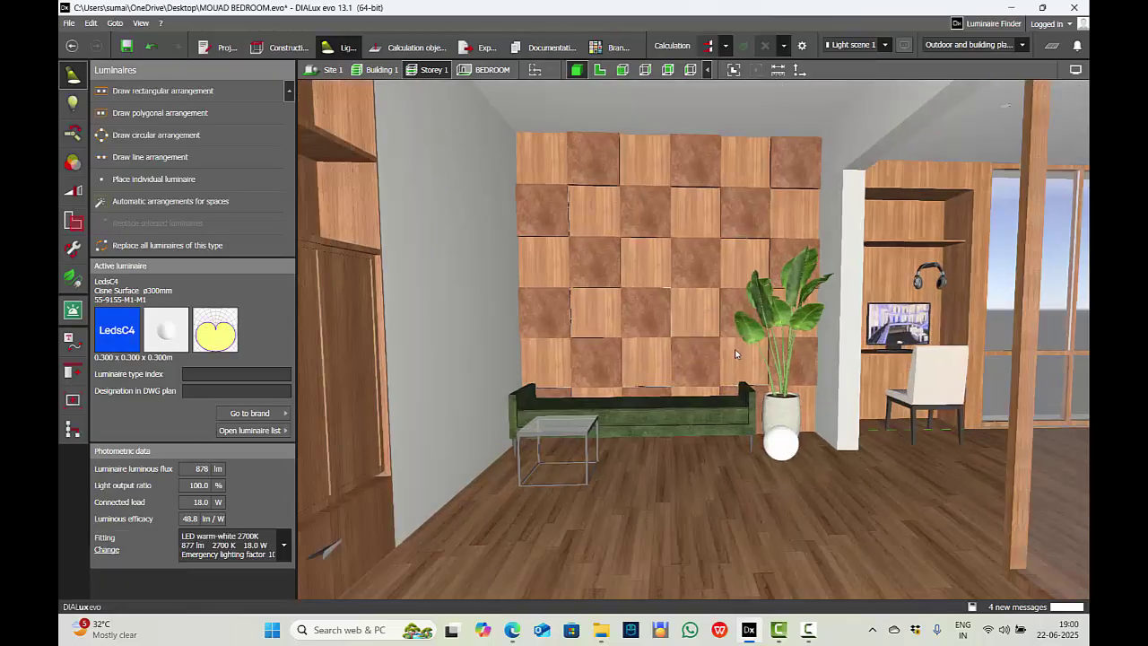
Calculate the standard light scenes for the entire project and hide the results overview
right_click_drag(737, 370, 748, 157)
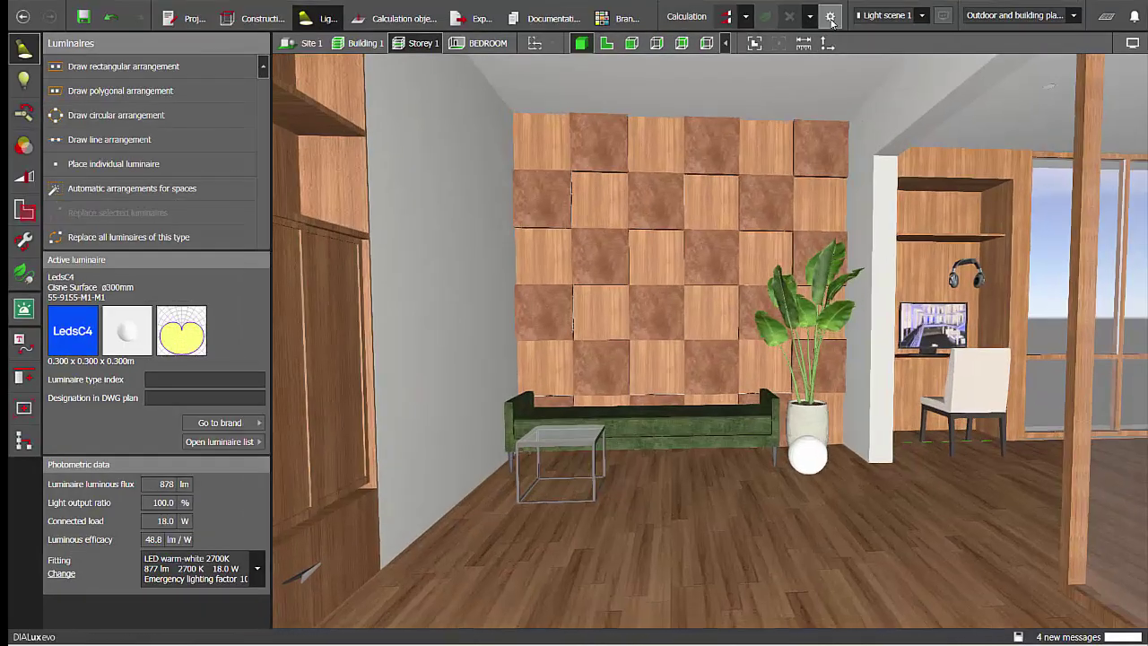
left_click(830, 17)
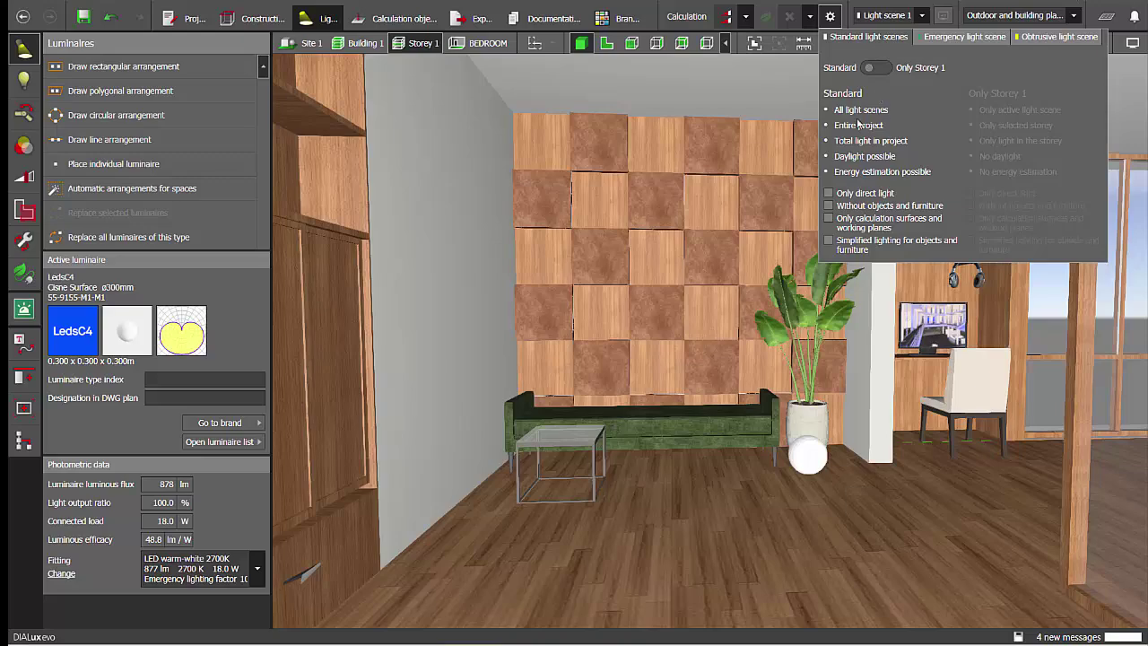
left_click(726, 17)
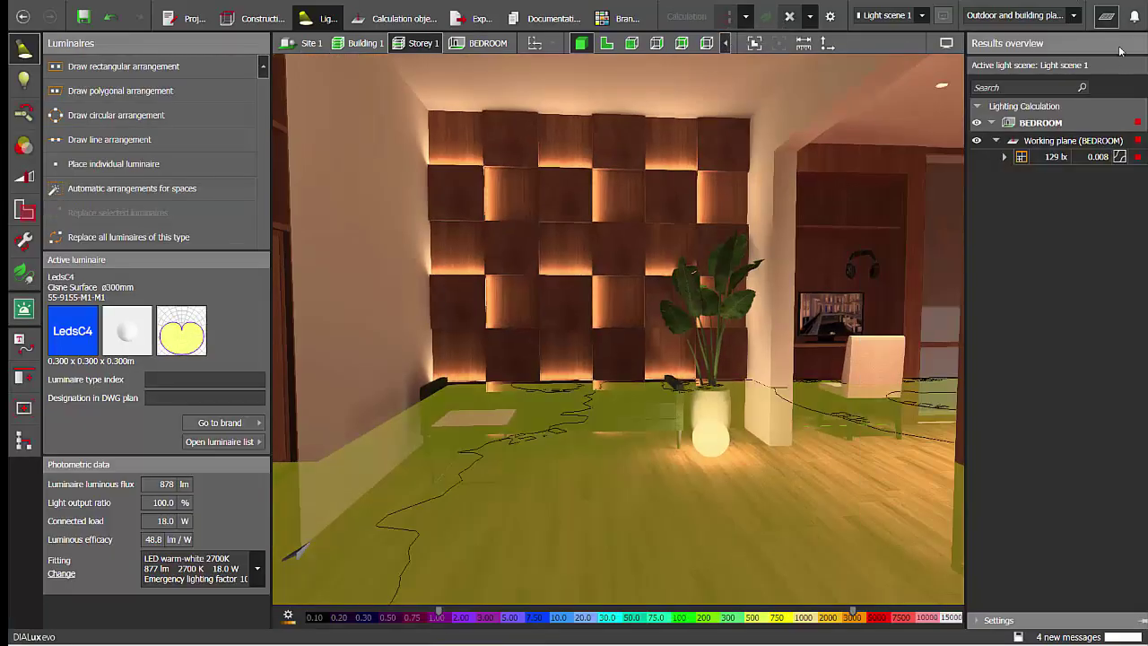
left_click(1107, 16)
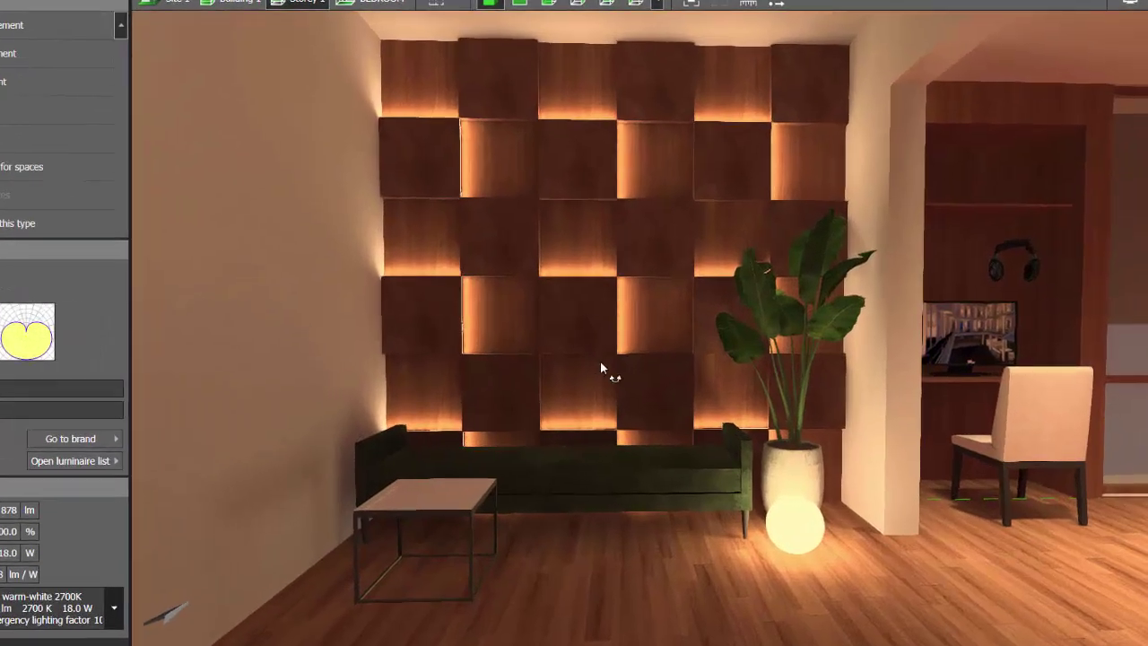
Save a new export view of the backlit feature wall with the sofa, side table and plant in front
right_click_drag(599, 361, 578, 425)
scroll(578, 426, "up", 2)
right_click_drag(695, 408, 666, 431)
scroll(574, 310, "down", 1)
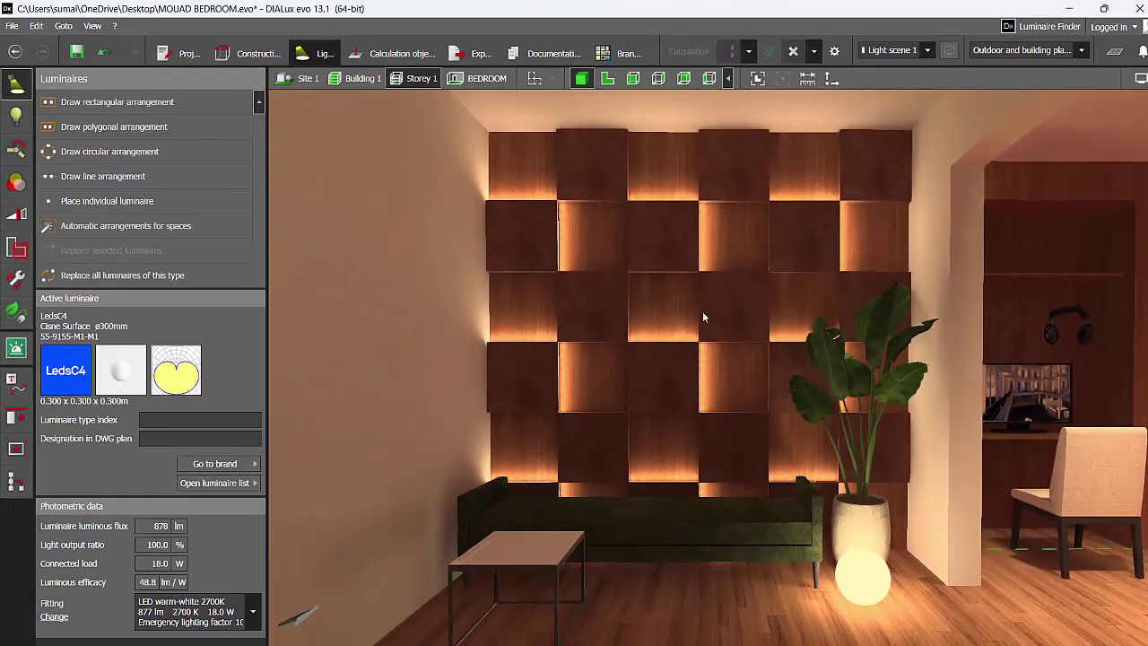
scroll(702, 311, "down", 1)
left_click(465, 49)
left_click(7, 80)
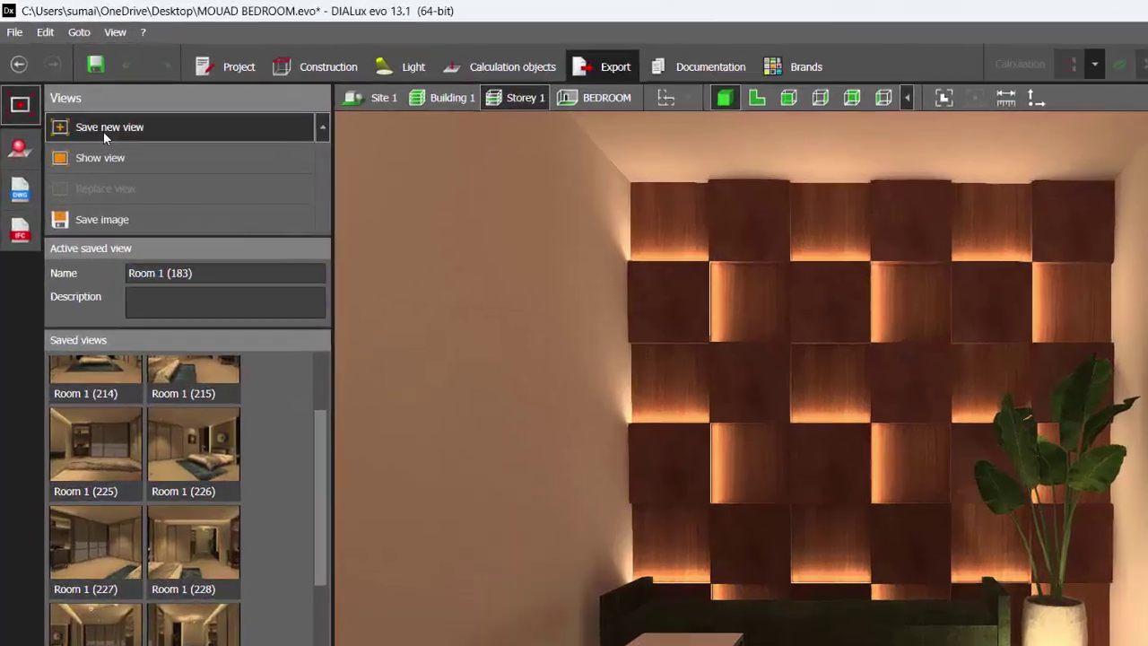
left_click(104, 131)
Raytrace the current view of the feature wall and enlarge the rendered image to full screen
left_click(19, 148)
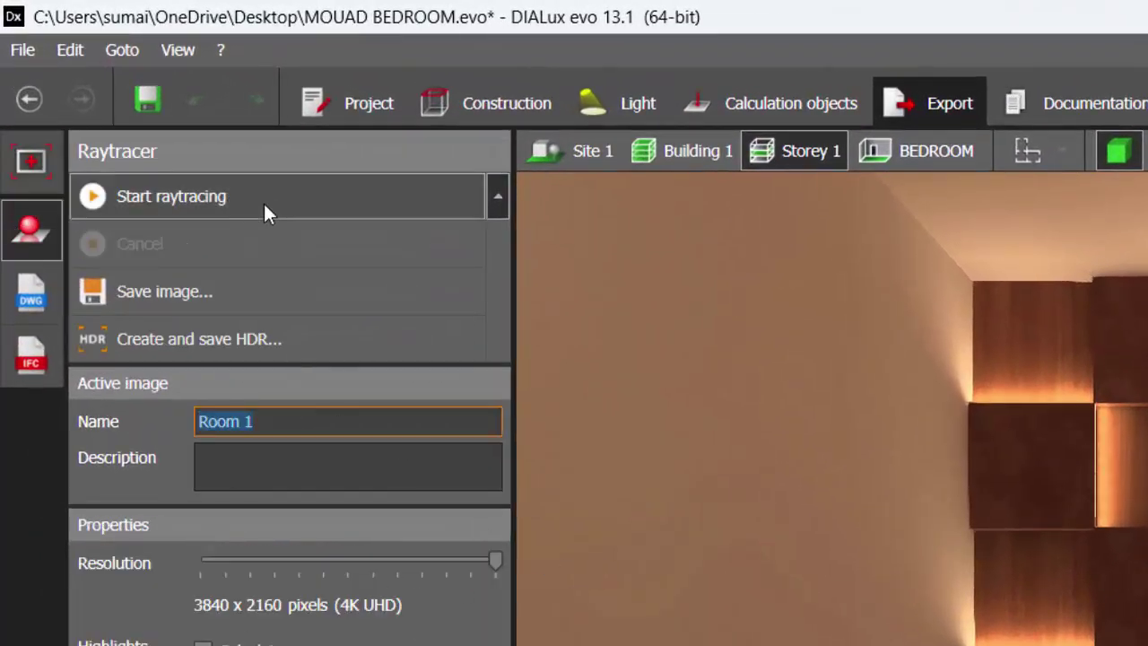
left_click(263, 195)
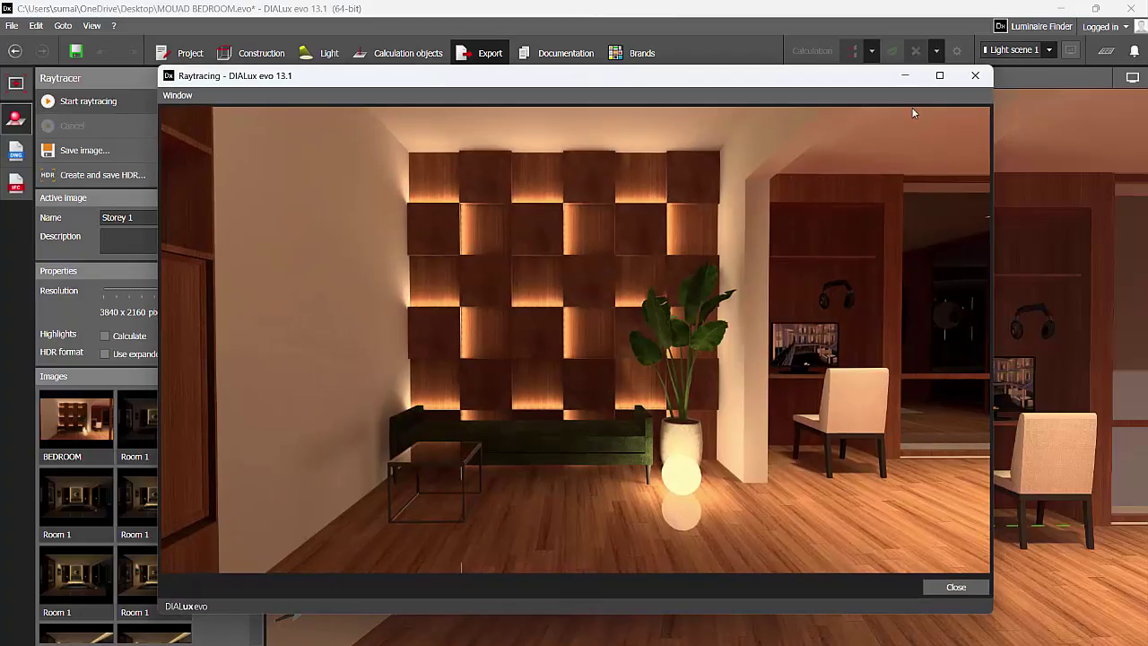
left_click(939, 76)
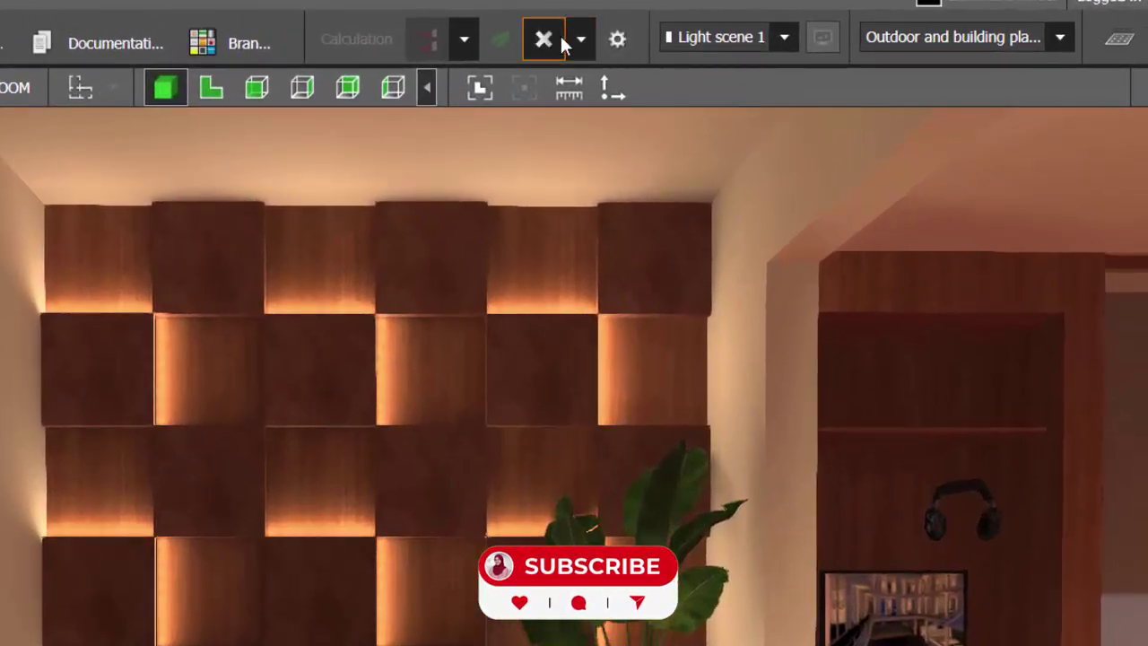
Discard the existing calculation results and recalculate only Storey 1 without objects and furniture
left_click(559, 37)
left_click(616, 39)
left_click(703, 133)
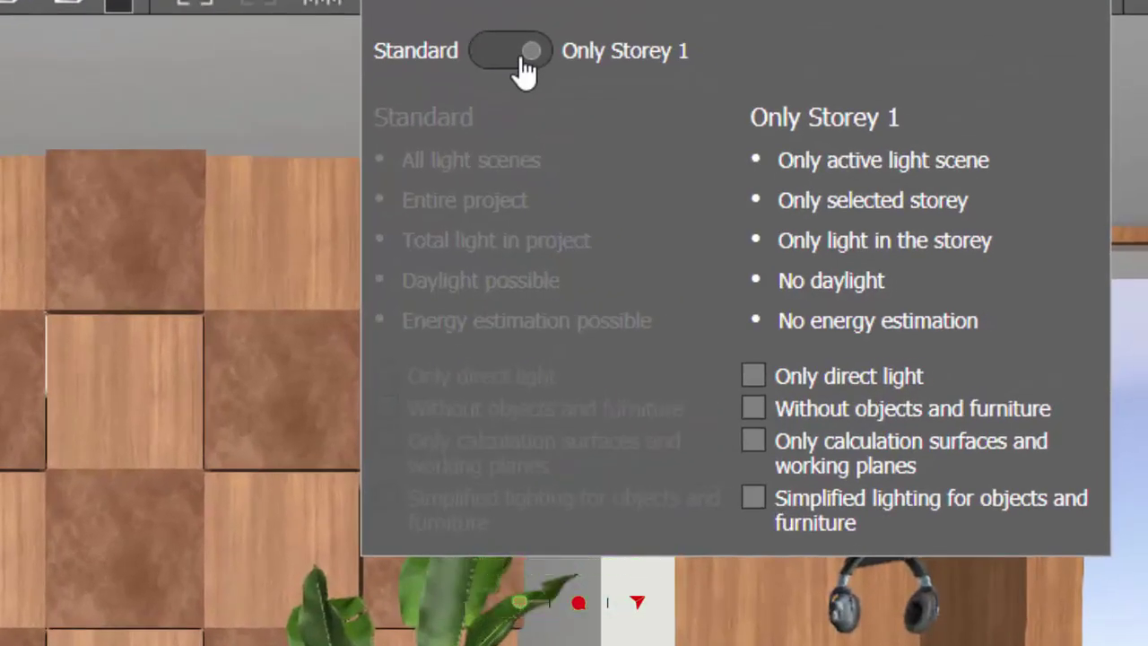
left_click(752, 408)
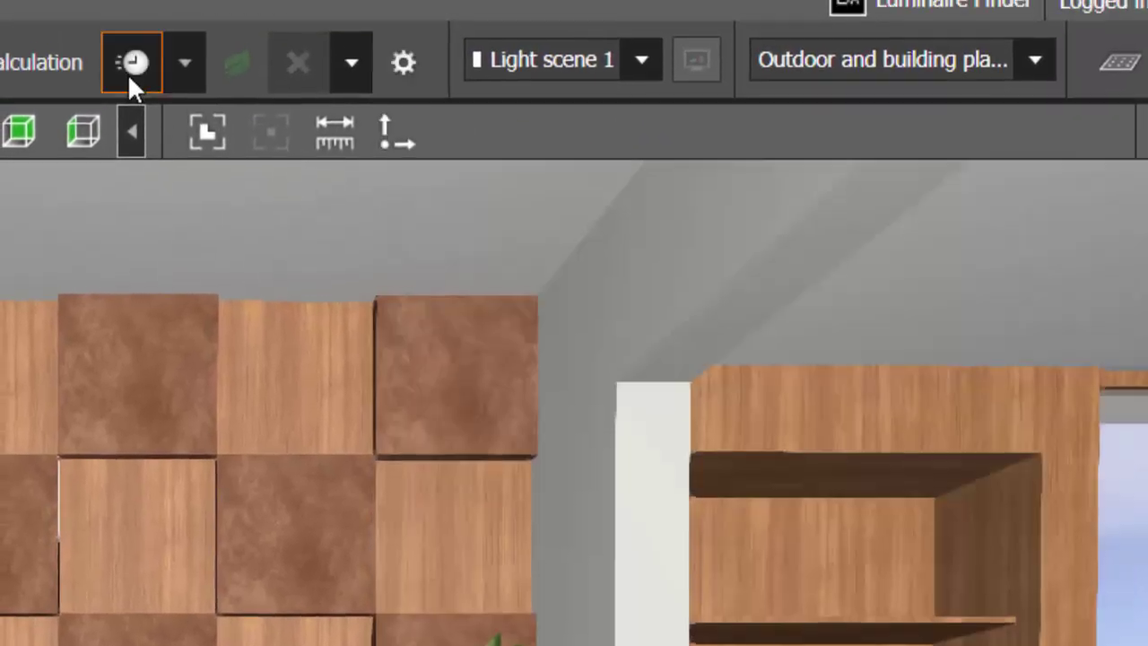
left_click(133, 57)
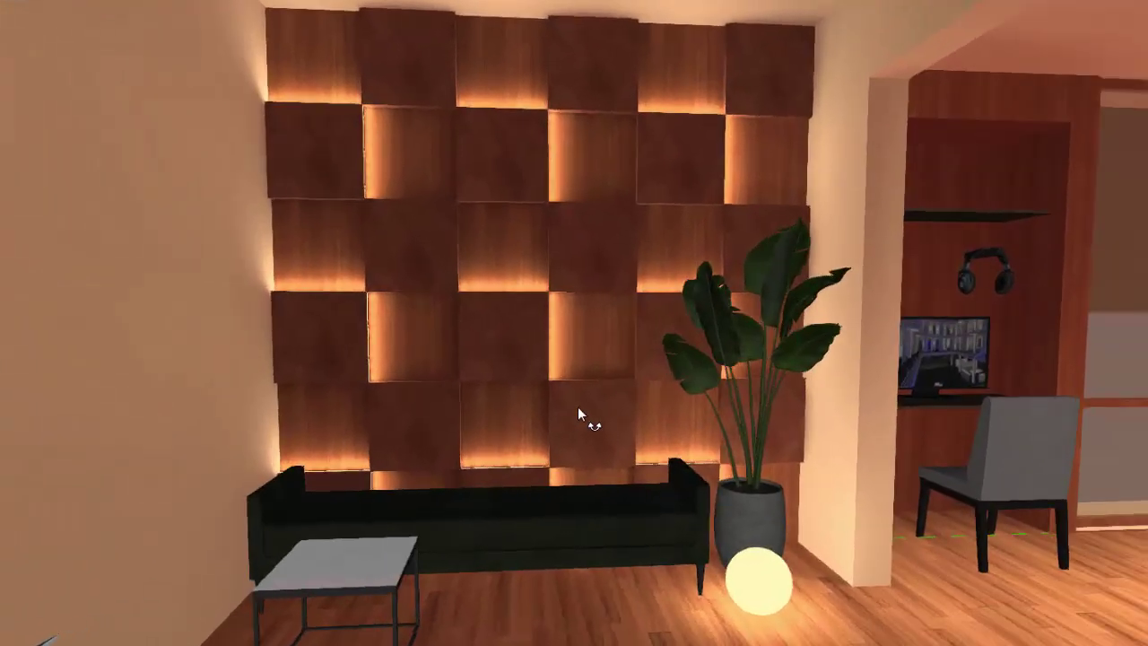
left_click_drag(578, 406, 536, 405)
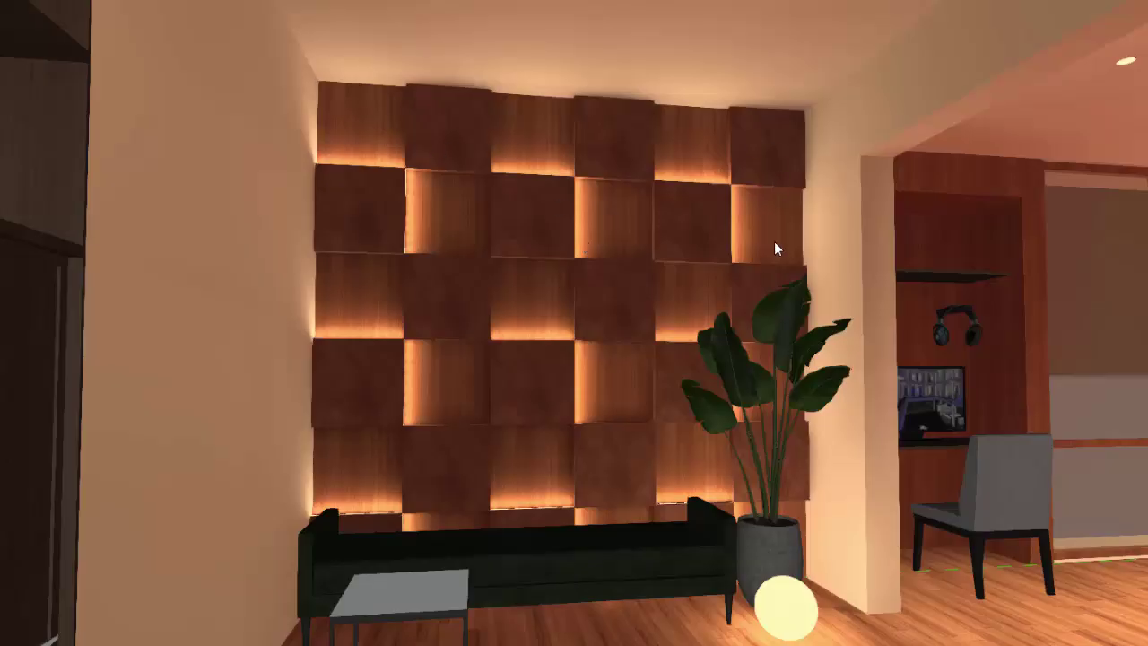
left_click_drag(682, 489, 720, 101)
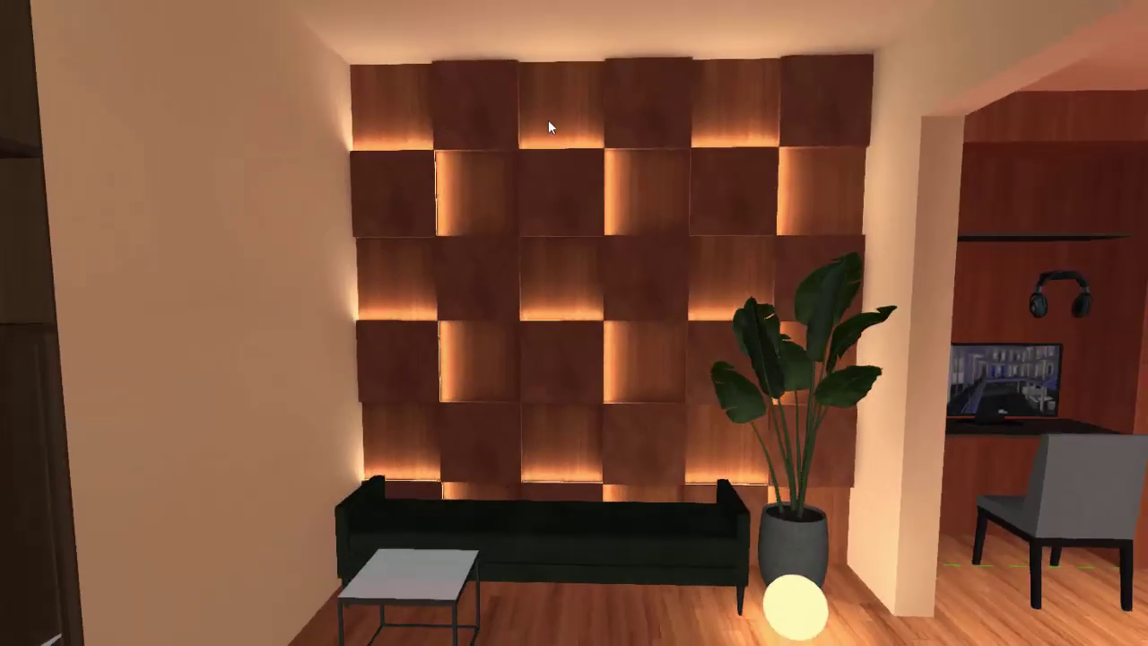